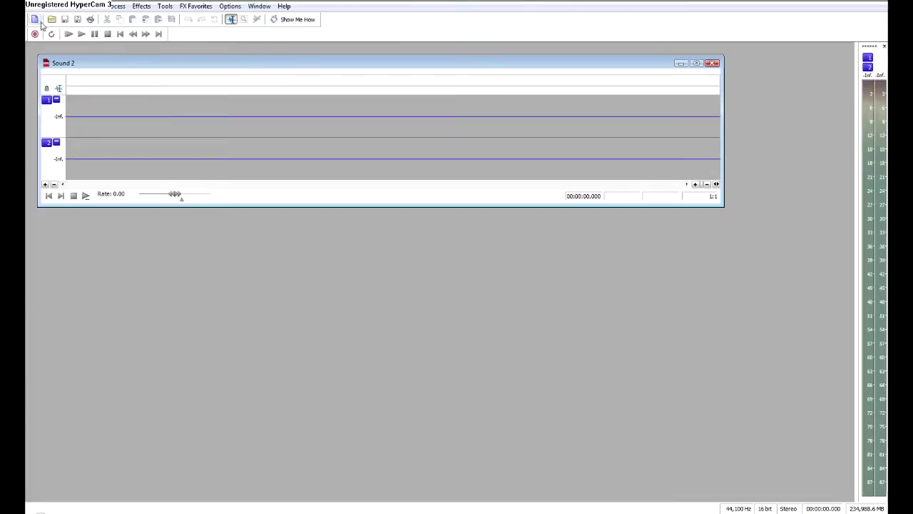
Nudge the empty Sound 2 window and browse the Process and Edit menus without choosing anything.
left_click_drag(120, 68, 114, 61)
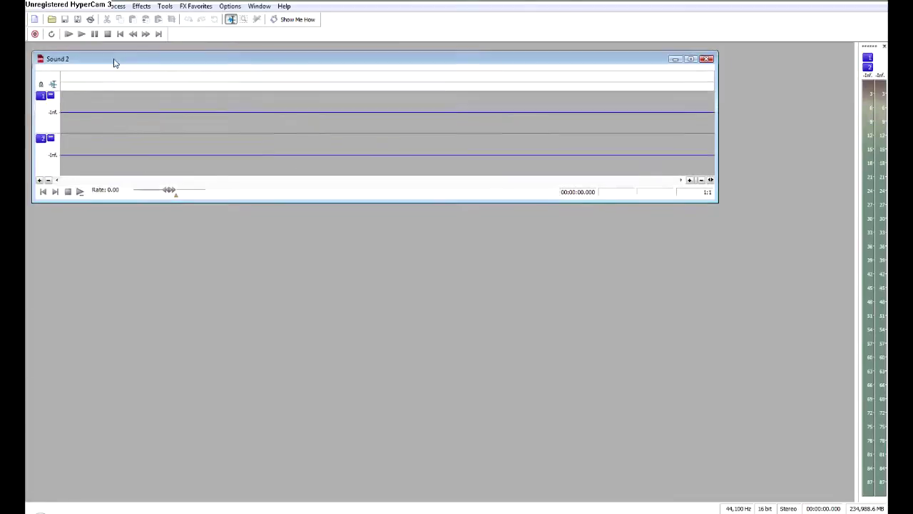
left_click(90, 103)
left_click(113, 112)
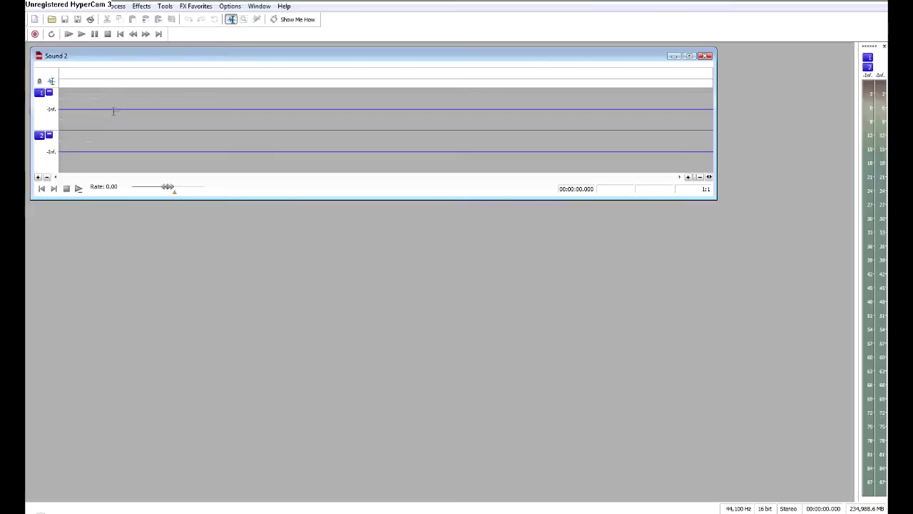
left_click(146, 8)
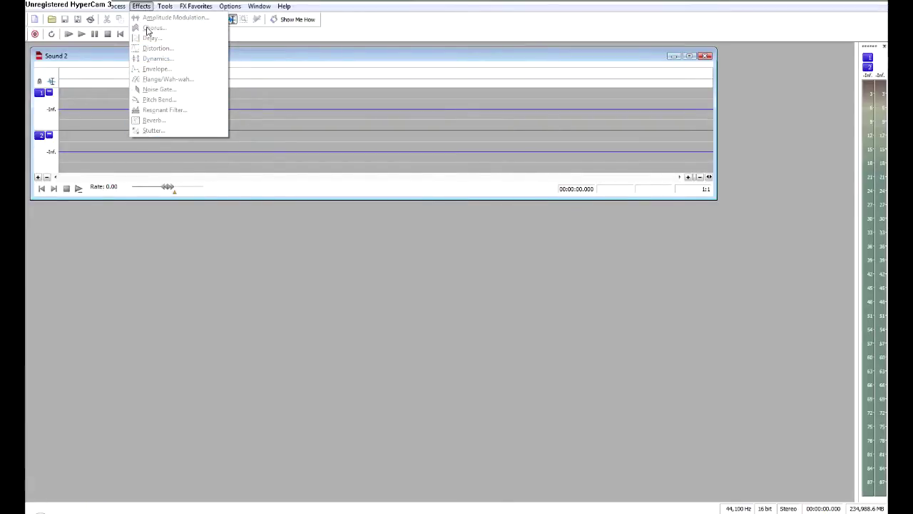
mouse_move(118, 7)
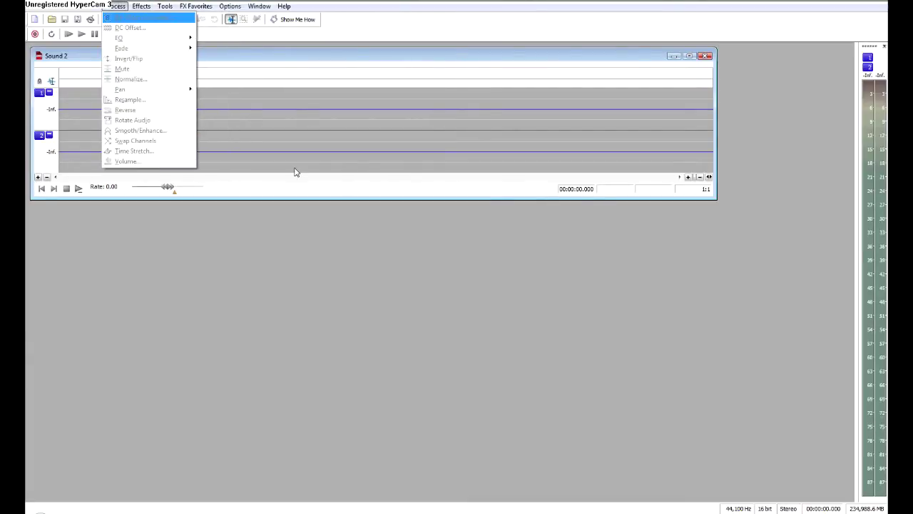
left_click(172, 127)
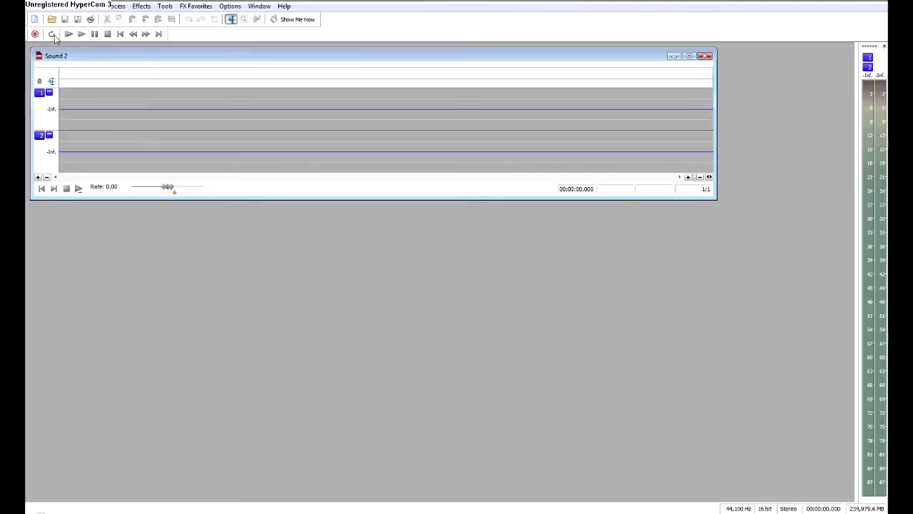
left_click(55, 100)
left_click(36, 8)
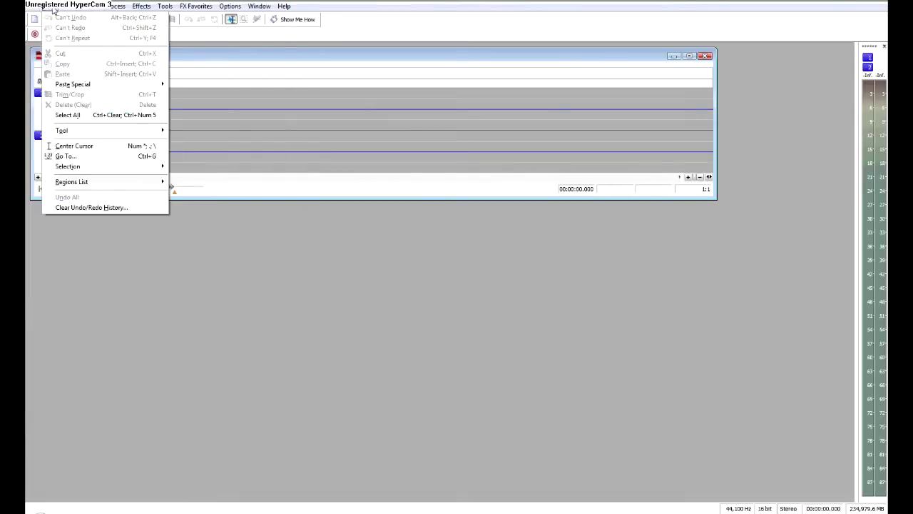
left_click(77, 84)
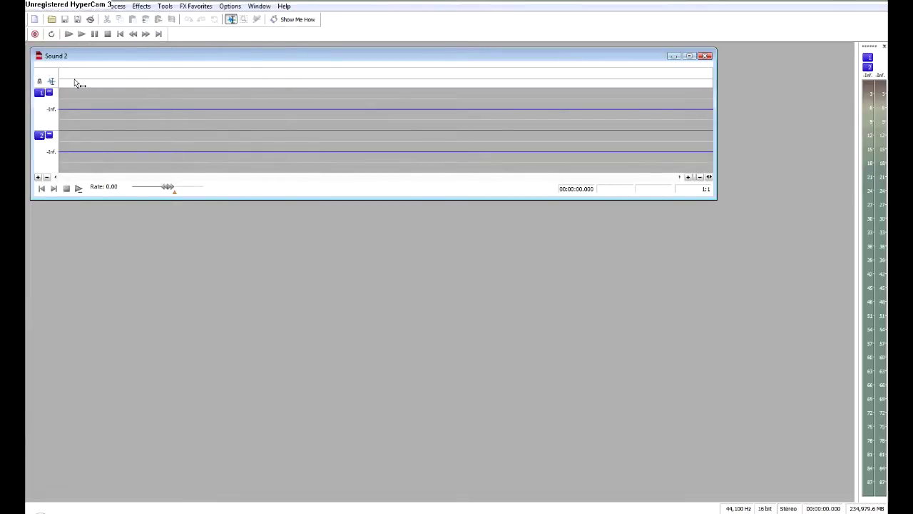
Open liamshairbase.mp3 and try selecting the whole waveform and each channel separately.
left_click(51, 19)
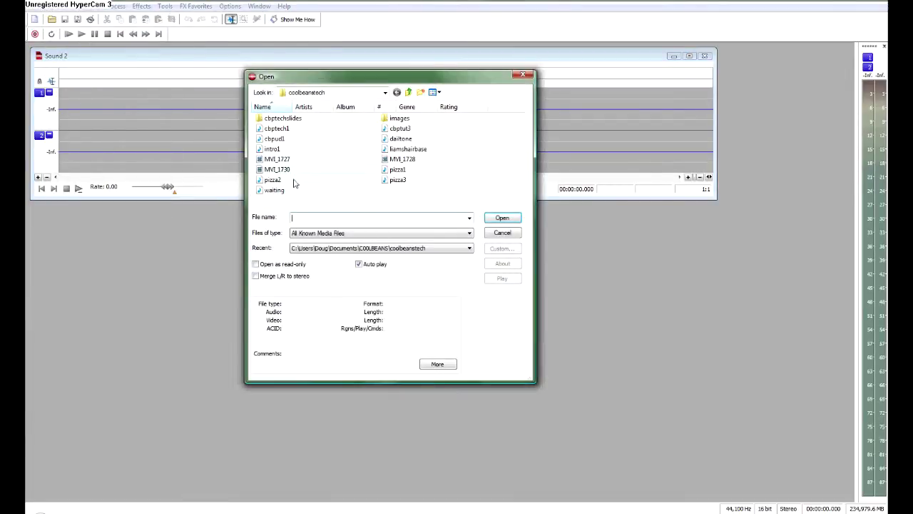
left_click(404, 150)
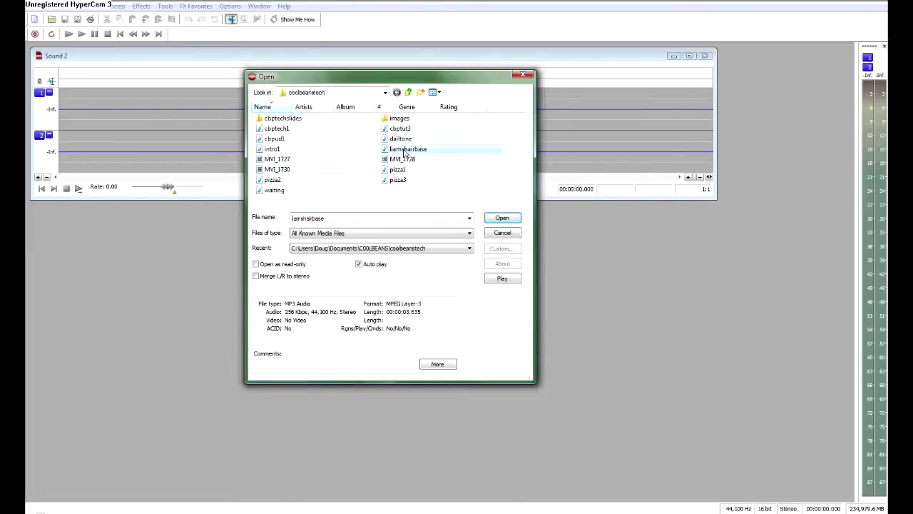
double_click(405, 151)
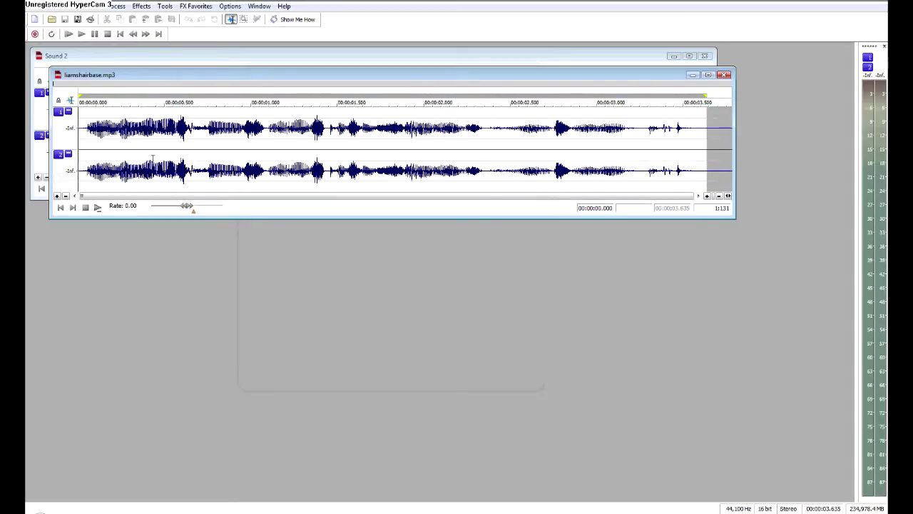
double_click(304, 155)
left_click(305, 84)
double_click(318, 138)
double_click(366, 133)
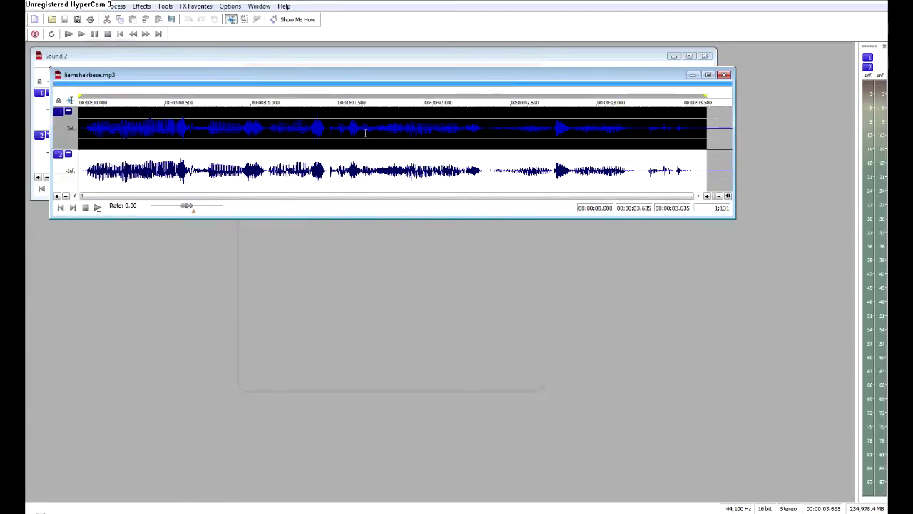
double_click(324, 163)
double_click(253, 145)
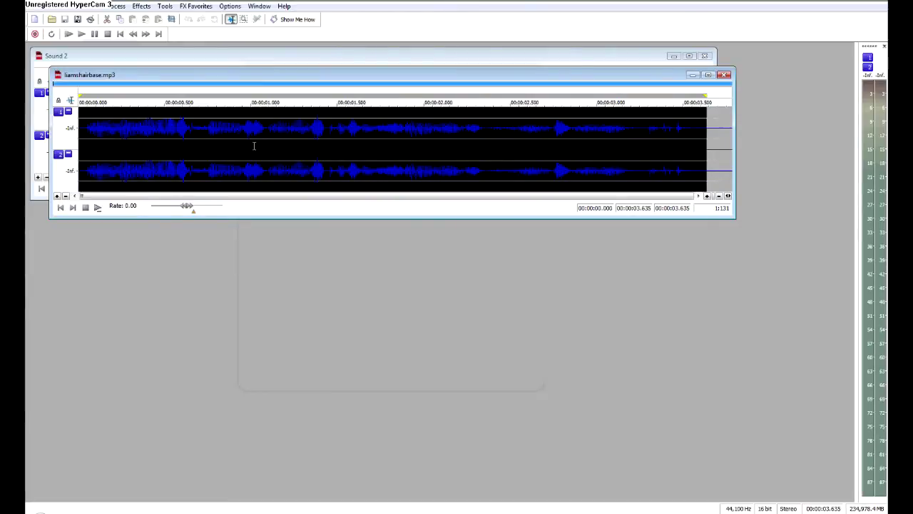
left_click(233, 146)
double_click(230, 147)
left_click(206, 146)
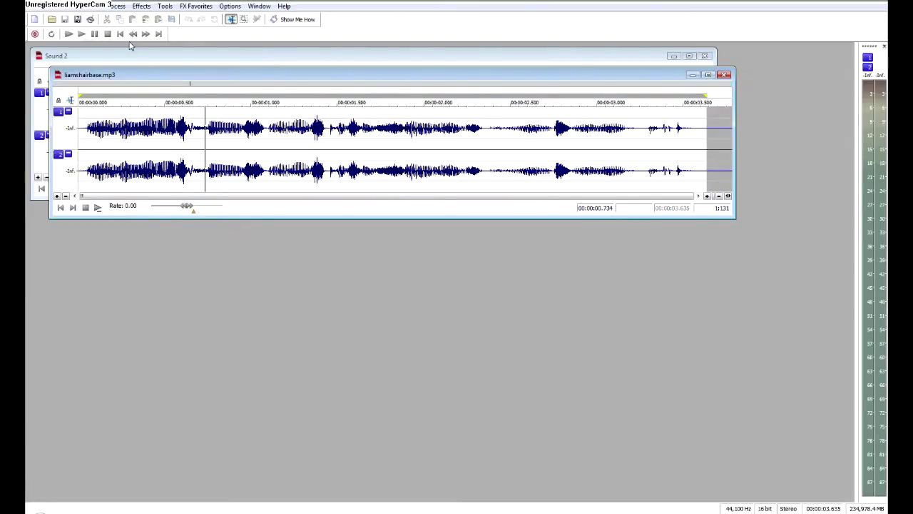
Save the clip under the new name liamshair2.mp3.
left_click(77, 19)
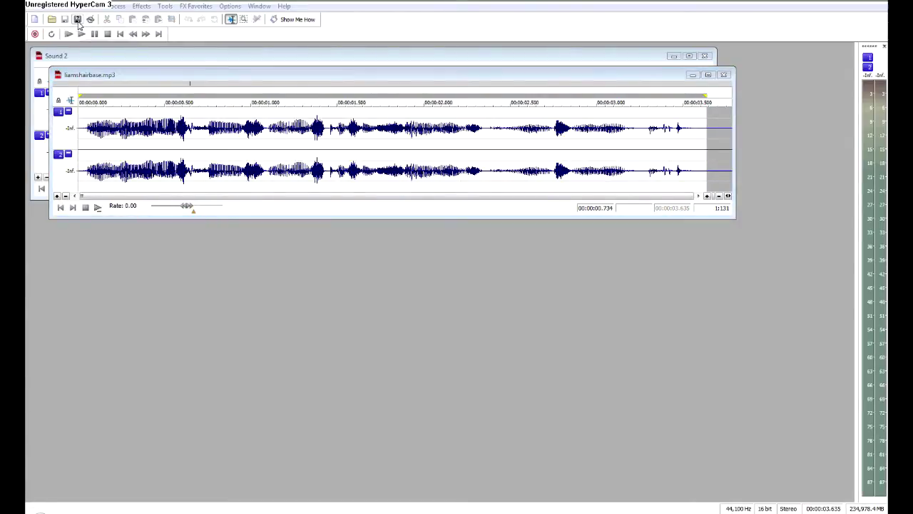
left_click(399, 259)
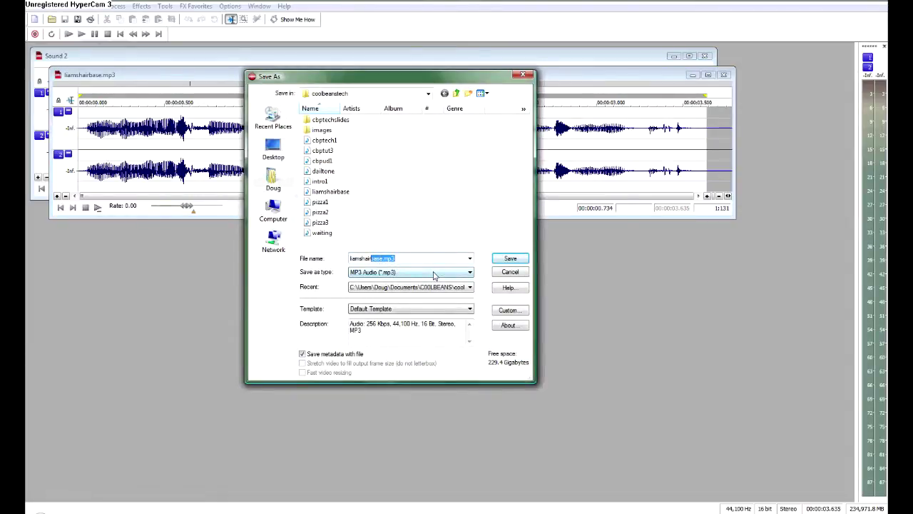
type("2")
key("Return")
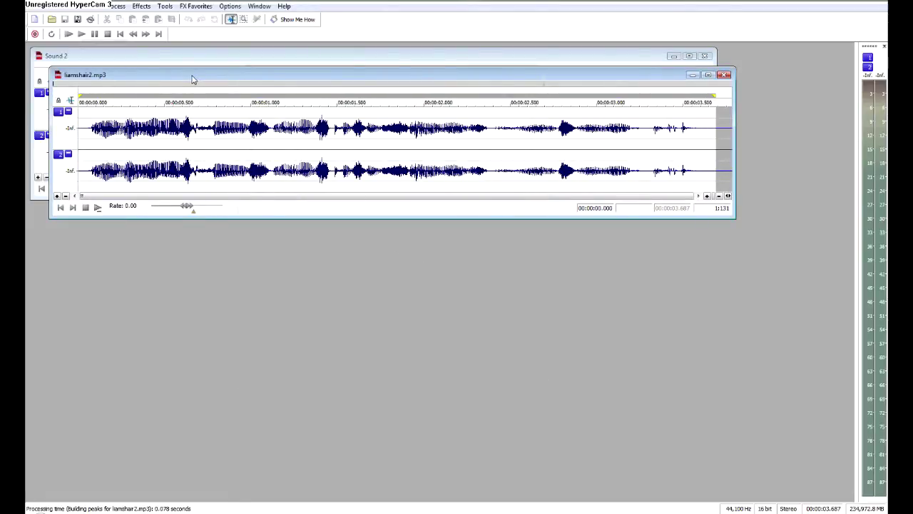
mouse_move(192, 79)
left_mouse_down()
mouse_move(204, 84)
mouse_move(186, 80)
left_mouse_up()
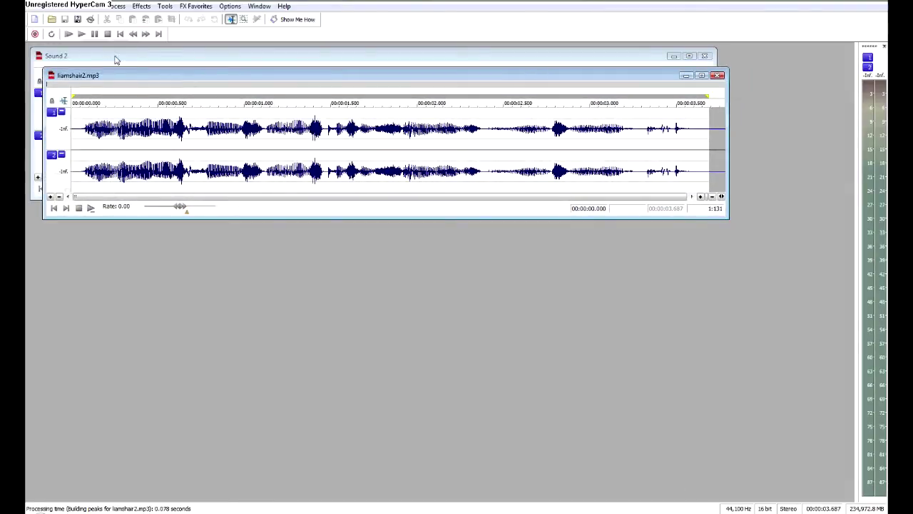
Rearrange the Sound 2 and liamshair2.mp3 windows so the waveform is in front.
mouse_move(117, 60)
left_mouse_down()
mouse_move(136, 54)
mouse_move(113, 55)
left_mouse_up()
left_click(219, 214)
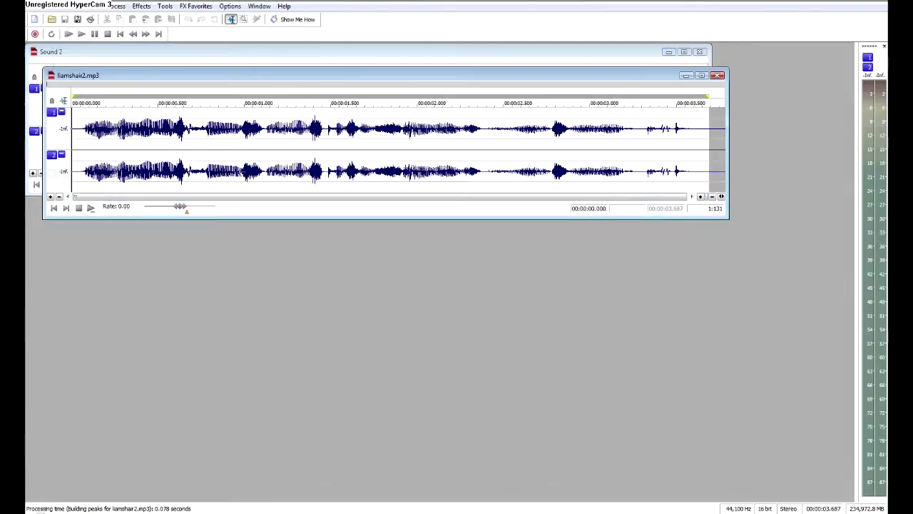
left_click_drag(198, 79, 188, 83)
left_click_drag(130, 83, 149, 81)
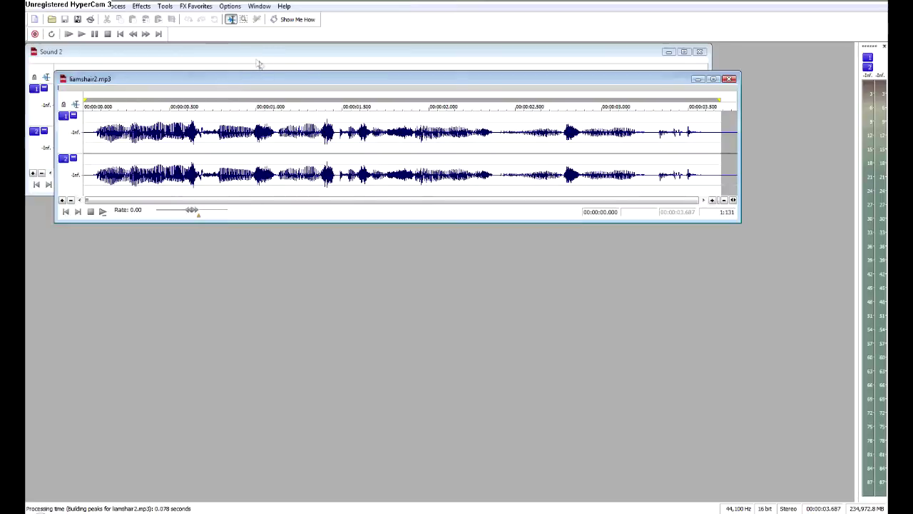
Play liamshair2 from its start, then park the cursor near 1.2 seconds.
double_click(305, 142)
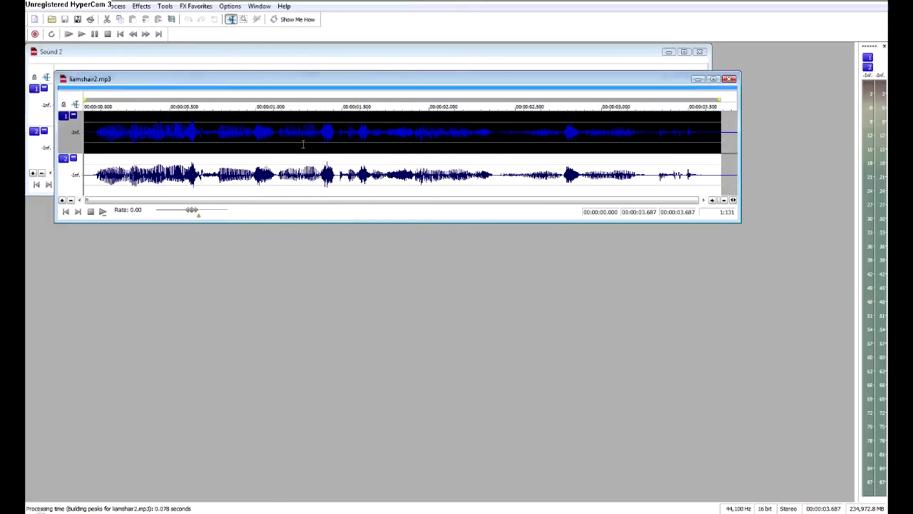
left_click(263, 174)
left_click(94, 143)
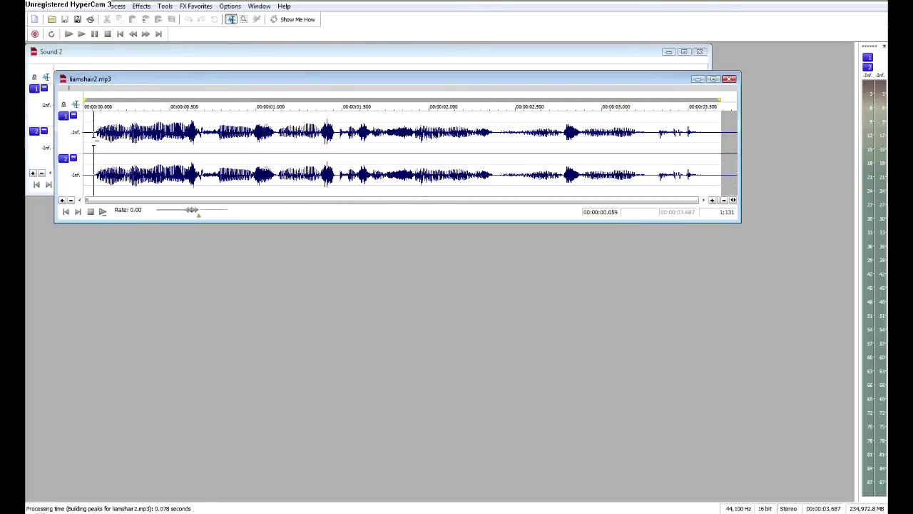
key("space")
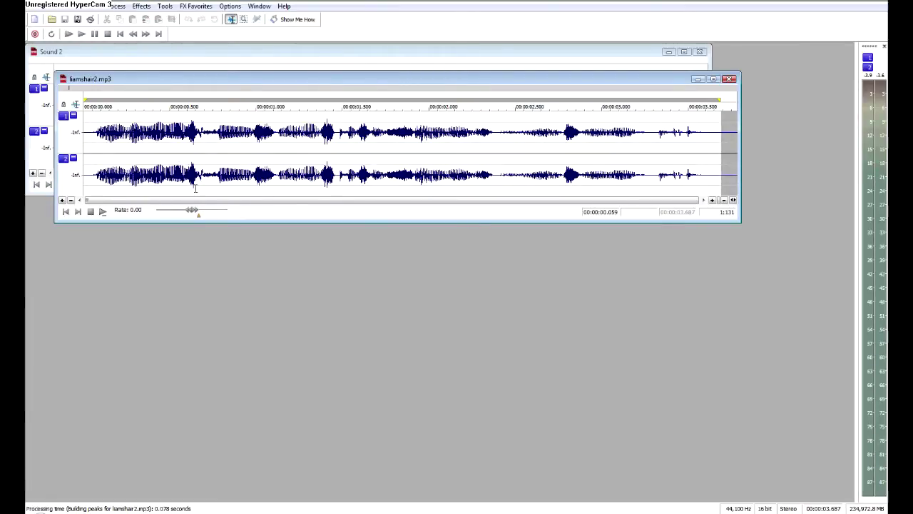
left_click(293, 165)
Select the audio from 1.117 s to 1.450 s.
mouse_move(279, 159)
left_mouse_down()
mouse_move(307, 159)
mouse_move(286, 159)
left_mouse_up()
left_click(330, 158)
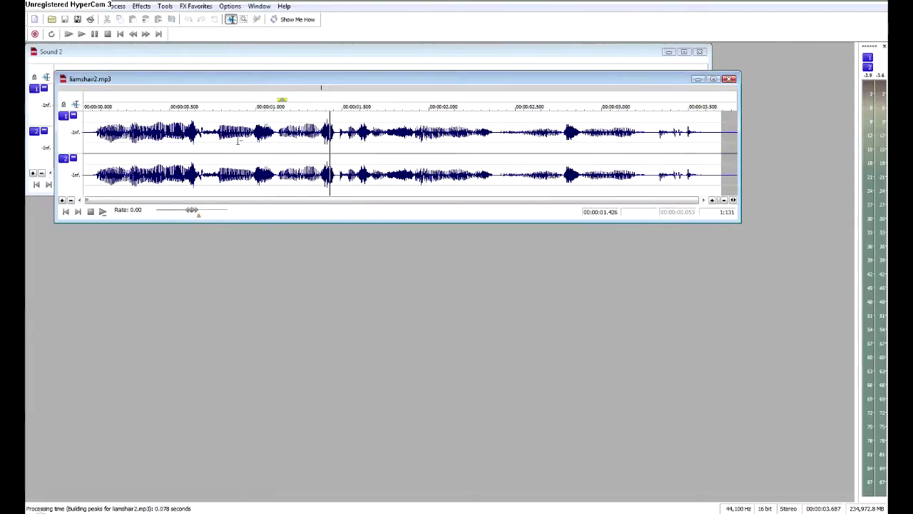
left_click(214, 135)
left_click_drag(276, 135, 334, 173)
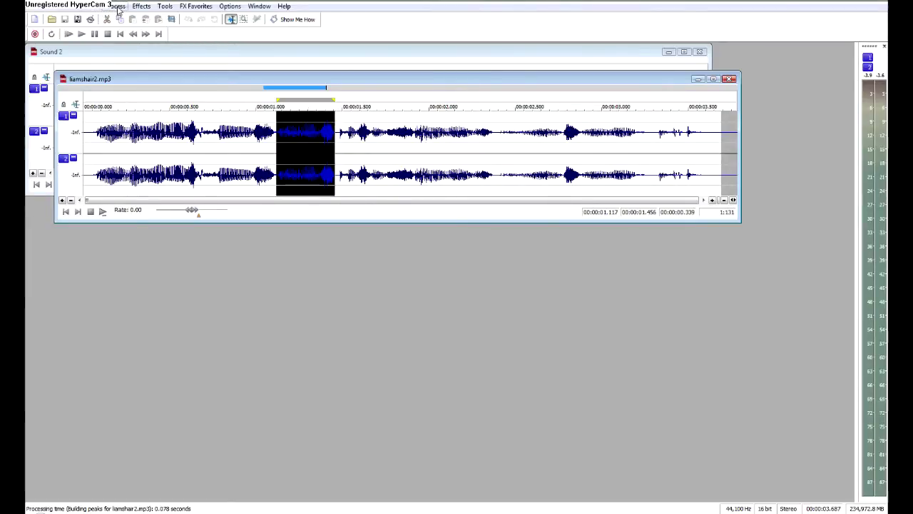
Back out of a 0.300 s Insert Silence attempt and delete the selected stretch instead.
left_click(118, 10)
mouse_move(87, 6)
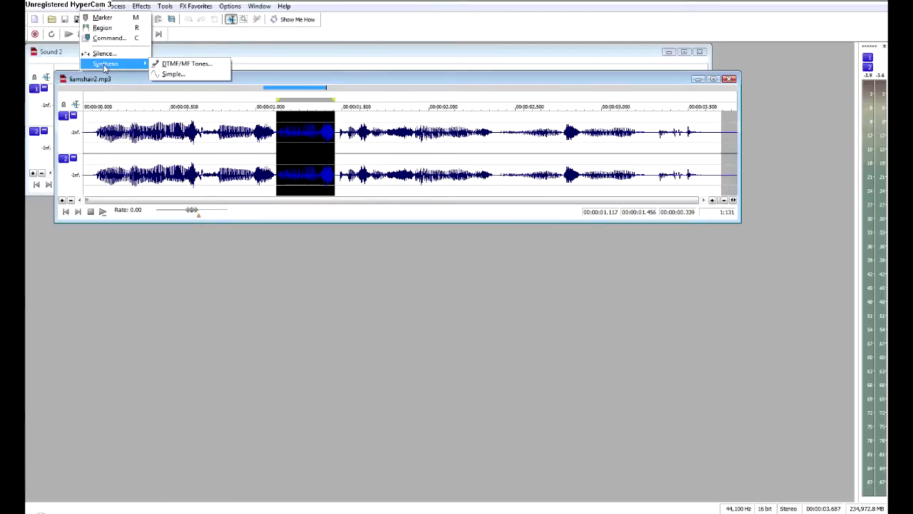
left_click(104, 53)
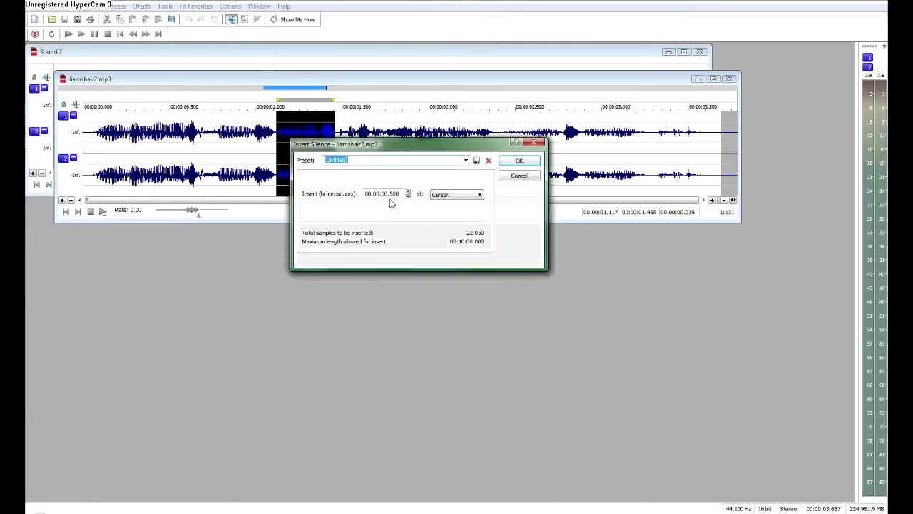
left_click(408, 196)
left_click(408, 197)
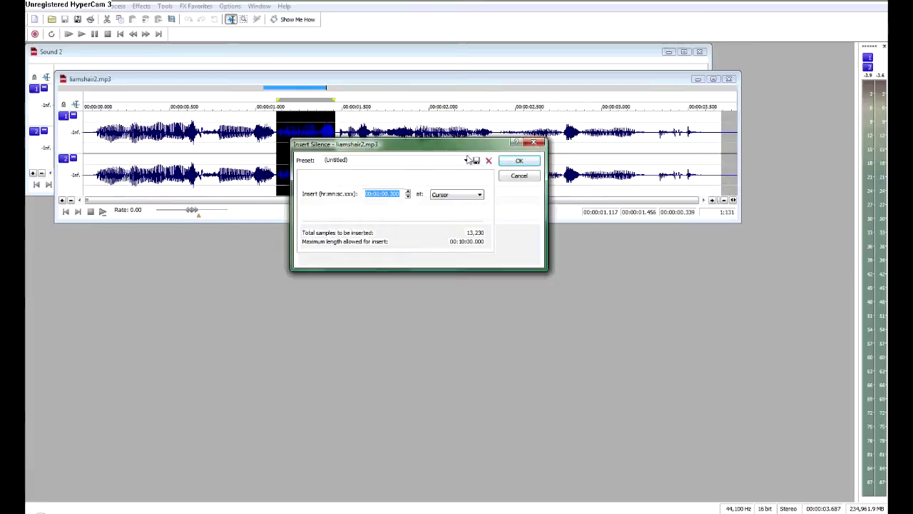
left_click(537, 144)
key("Delete")
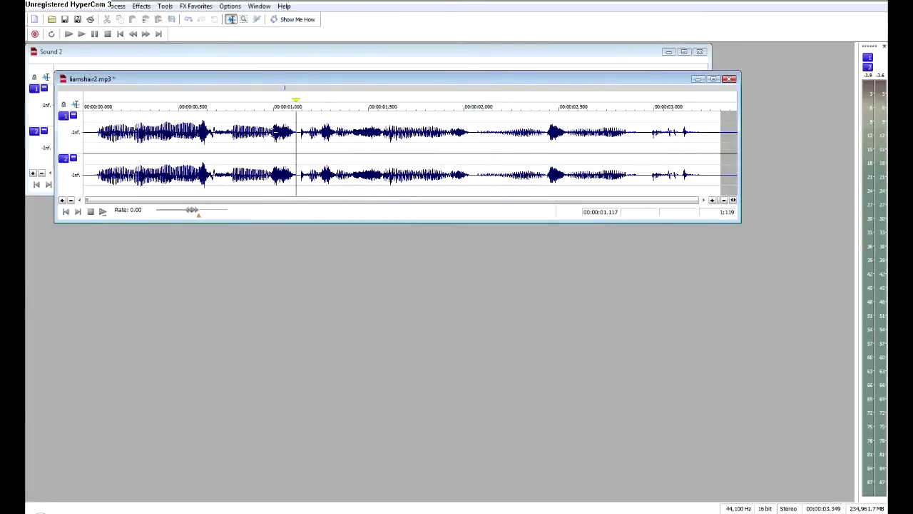
Insert 0.400 seconds of silence at the cursor, then return to the clip start.
left_click(94, 6)
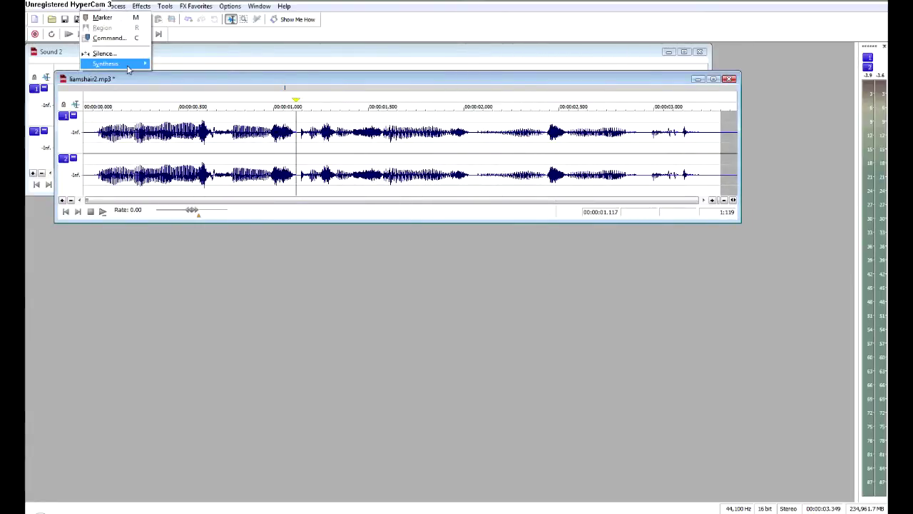
mouse_move(118, 63)
left_click(104, 53)
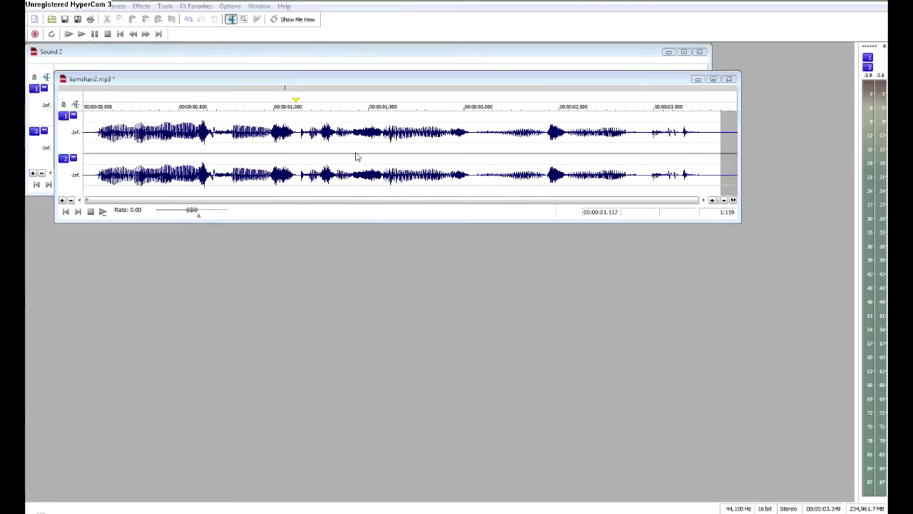
left_click(408, 194)
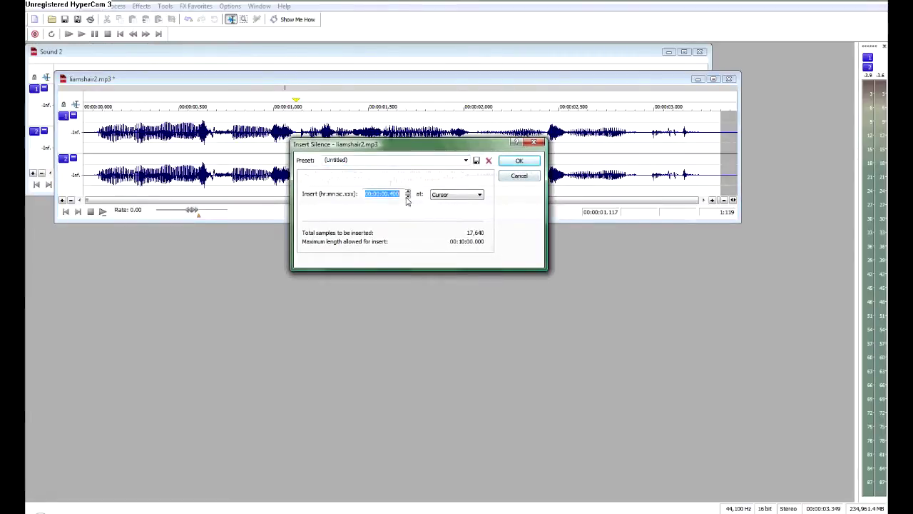
left_click(522, 161)
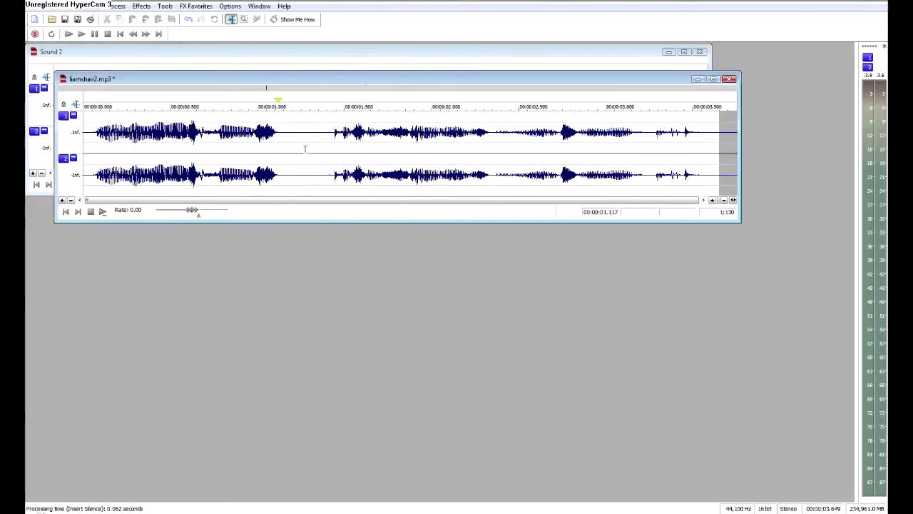
left_click(95, 137)
key("space")
left_click(284, 140)
left_click_drag(283, 146, 328, 176)
left_click(306, 149)
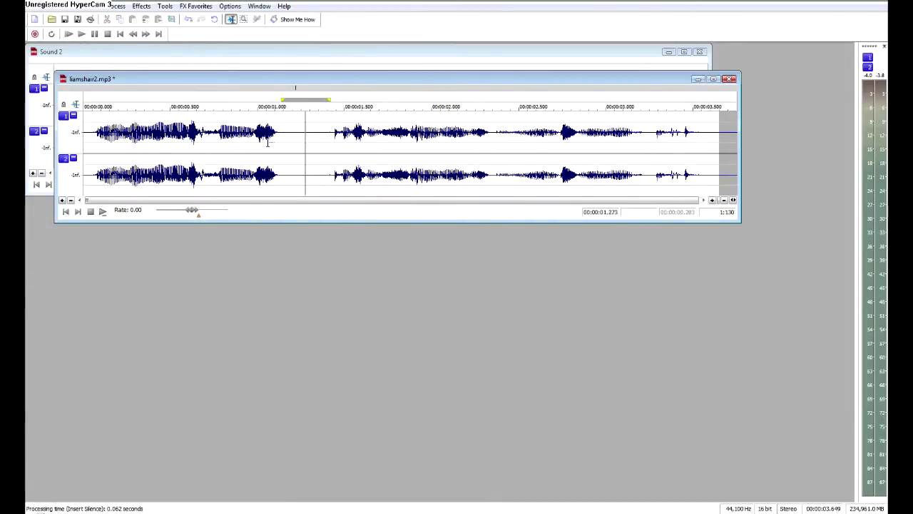
left_click_drag(280, 145, 325, 170)
left_click(296, 166)
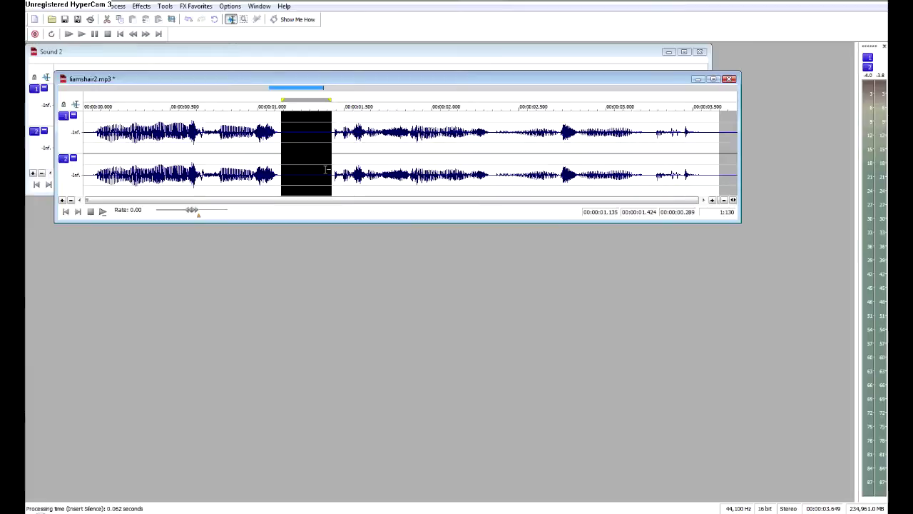
double_click(366, 163)
left_click(318, 167)
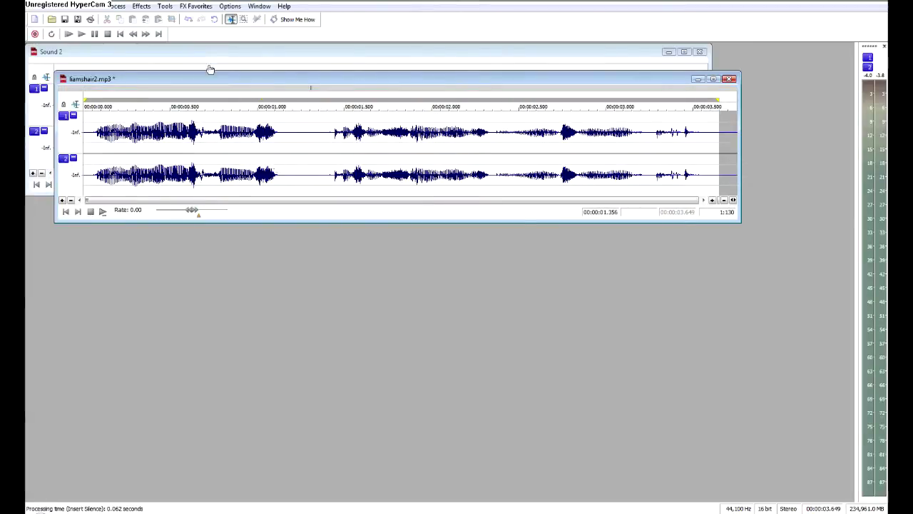
Select both channels of the whole file and look at Resonant Filter presets without applying.
double_click(196, 175)
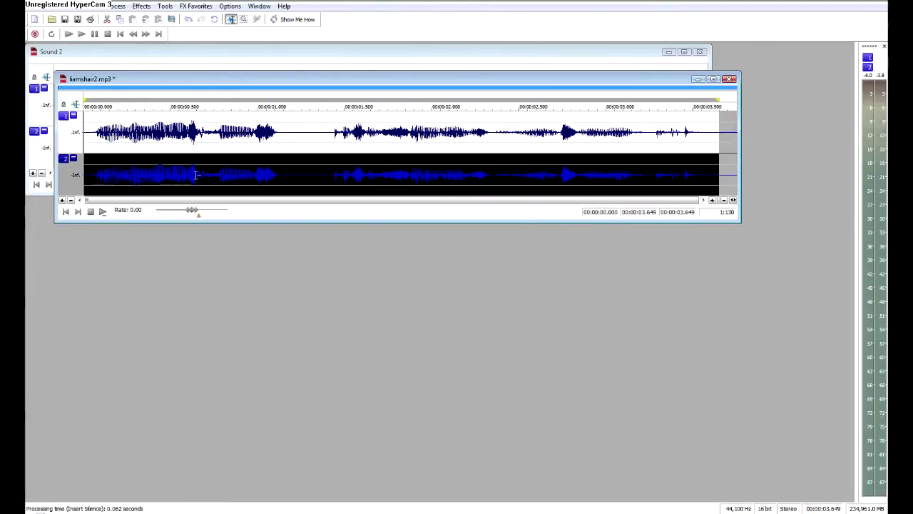
double_click(244, 145)
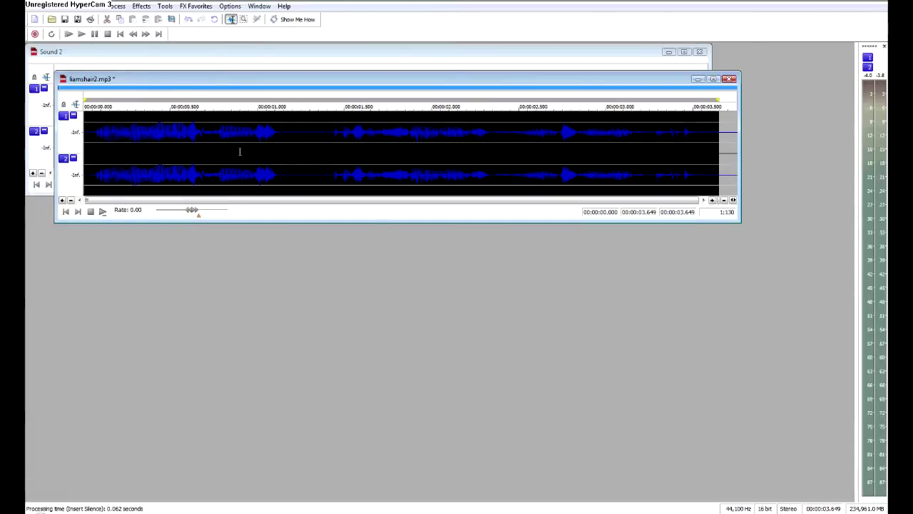
left_click(142, 6)
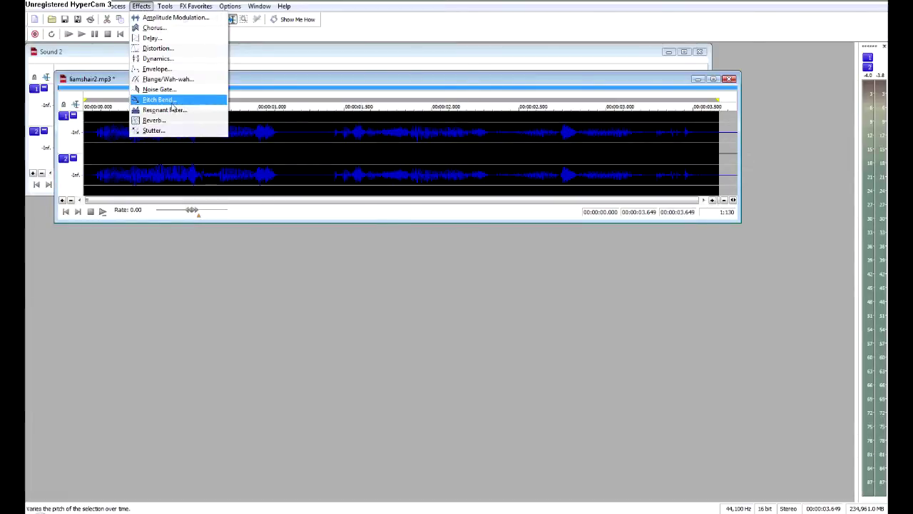
left_click(171, 110)
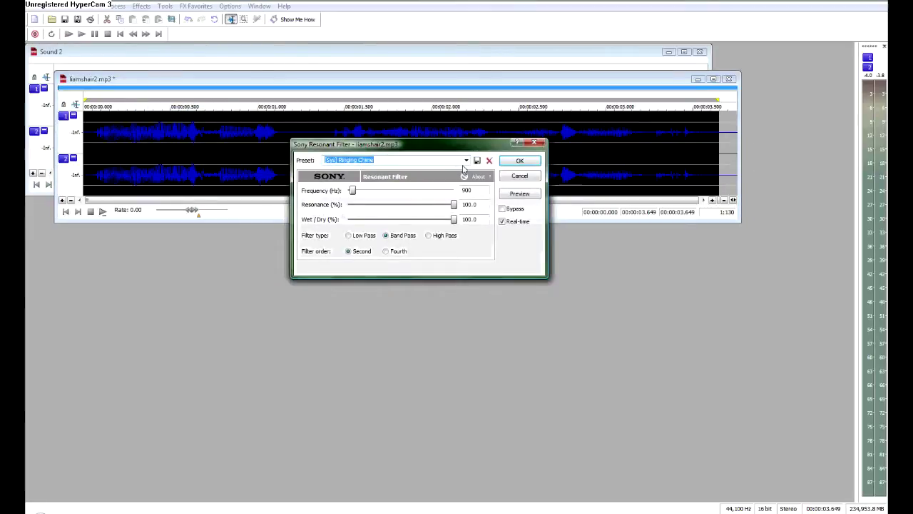
left_click(465, 161)
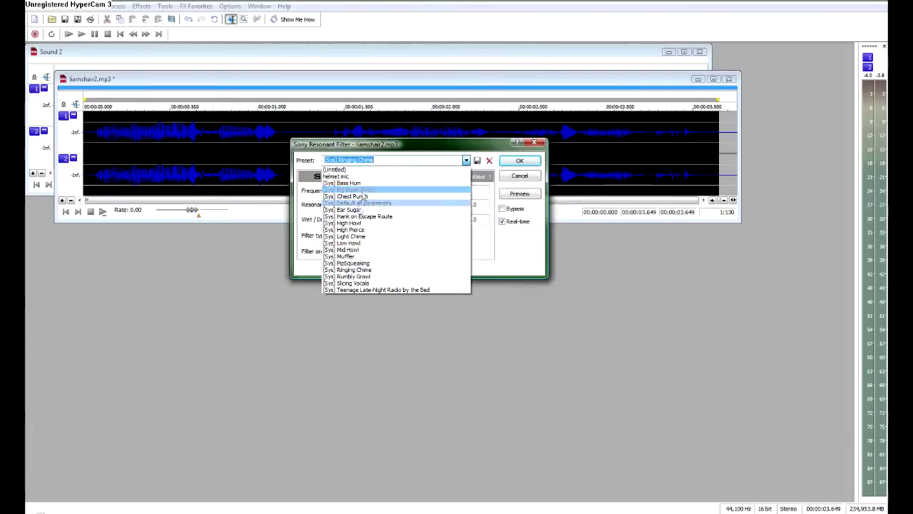
left_click(529, 152)
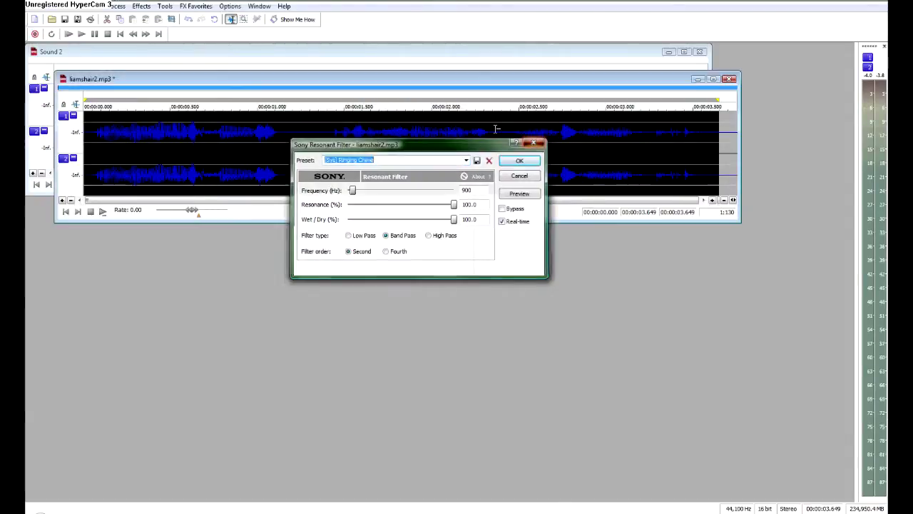
key("Escape")
Apply the [Sys] Gristle Distortion preset and play back the result.
left_click(141, 6)
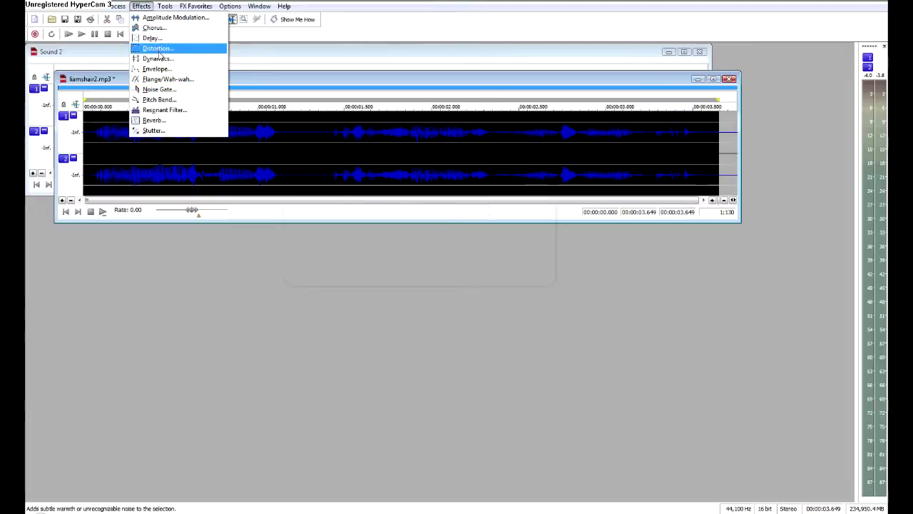
left_click(158, 48)
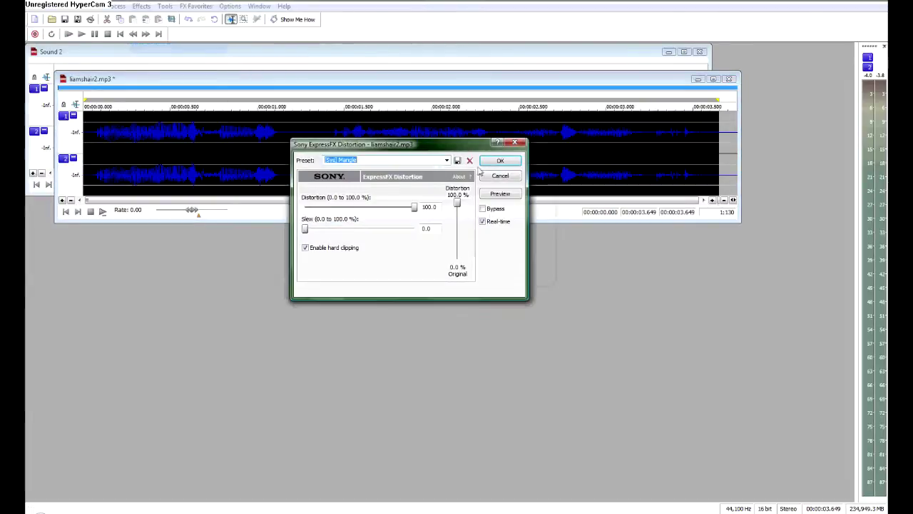
left_click(447, 160)
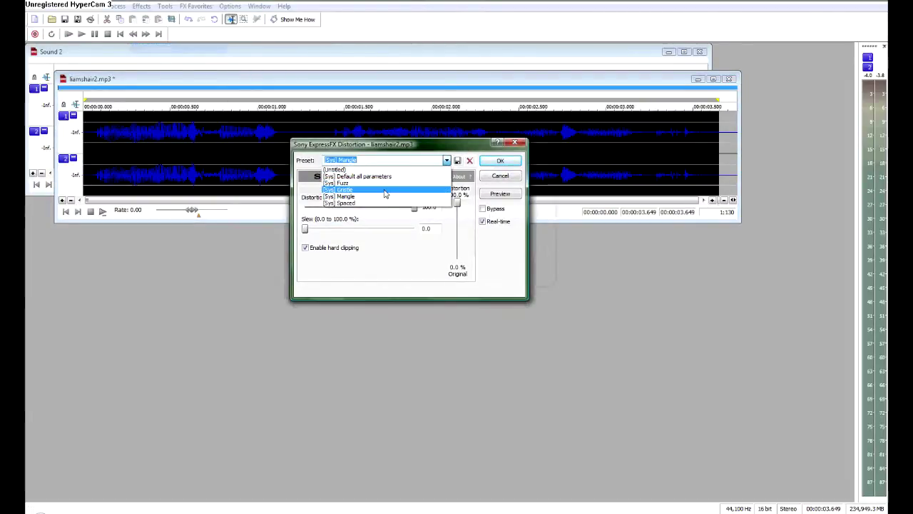
left_click(385, 191)
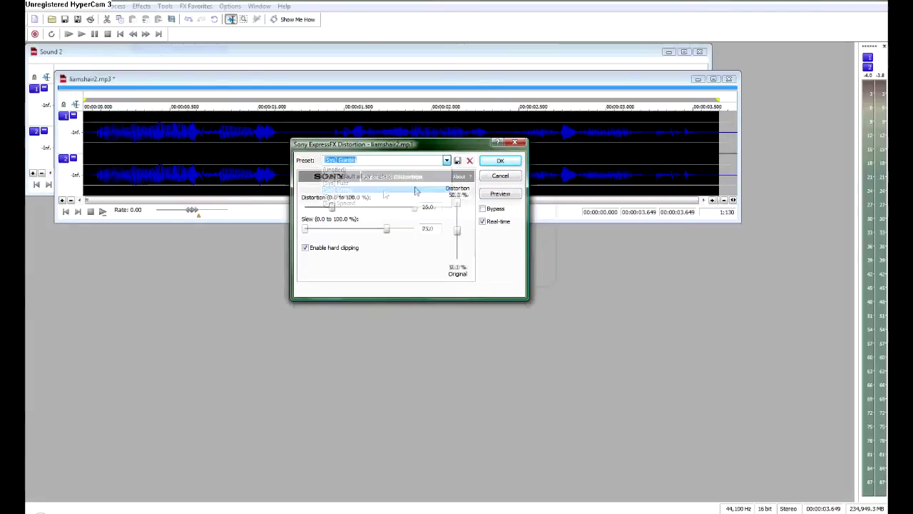
left_click(493, 162)
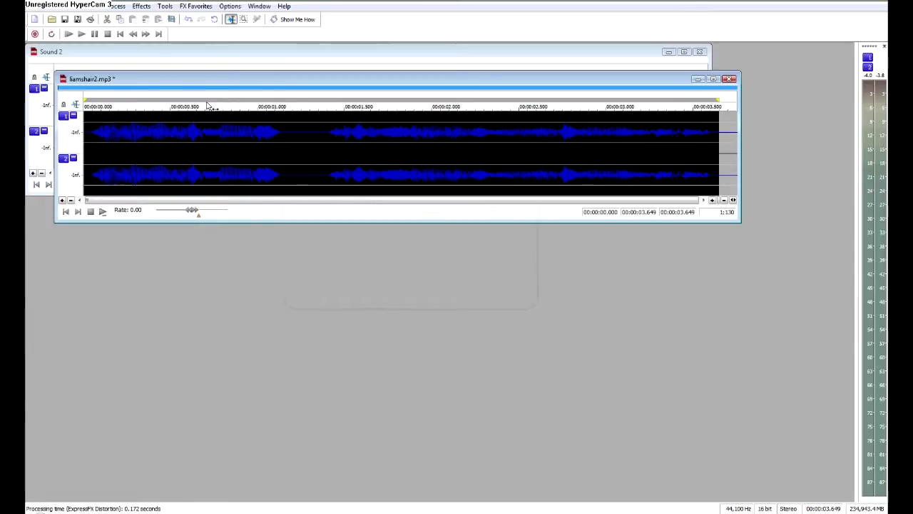
key("space")
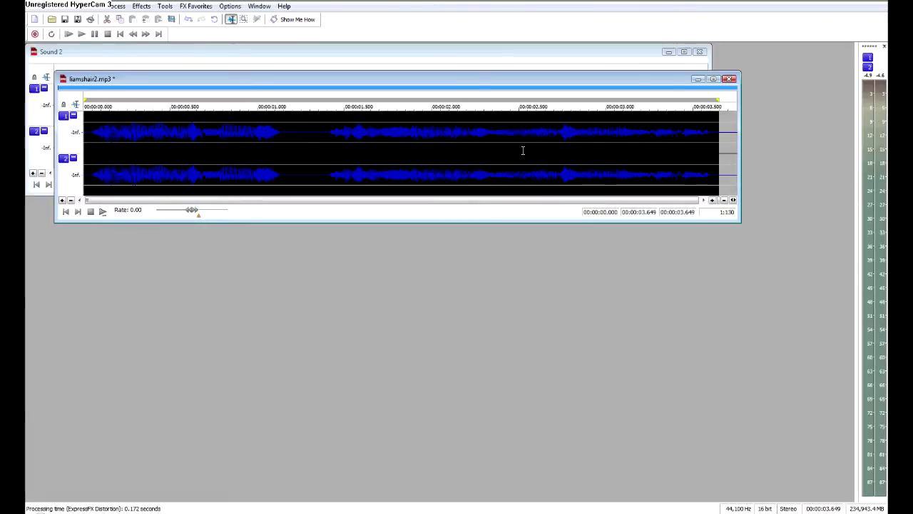
Save as liamshair3.mp3 with MP3 Audio format, Default Template, at 44,100 Hz.
left_click(75, 21)
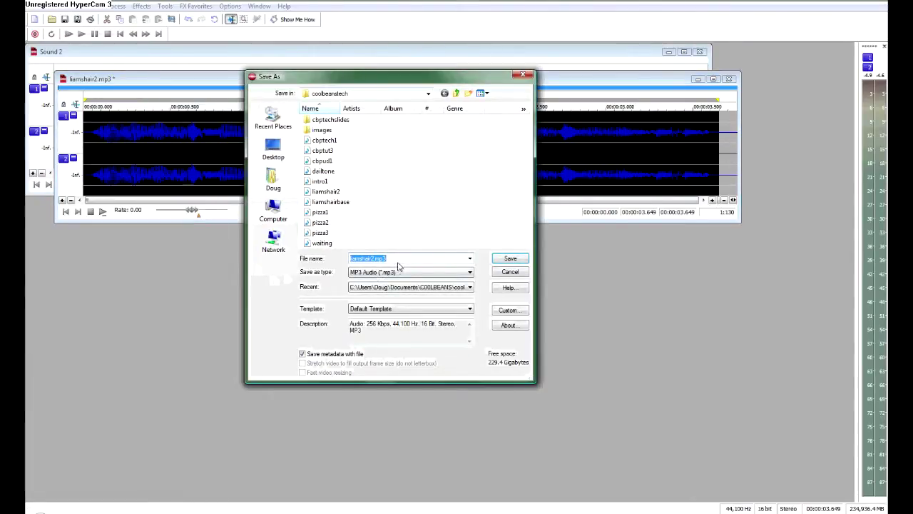
left_click(395, 258)
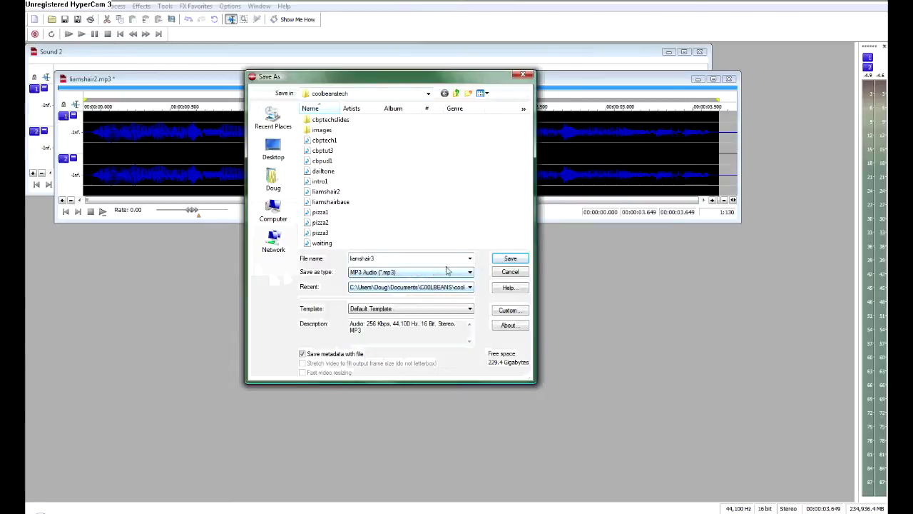
left_click(469, 273)
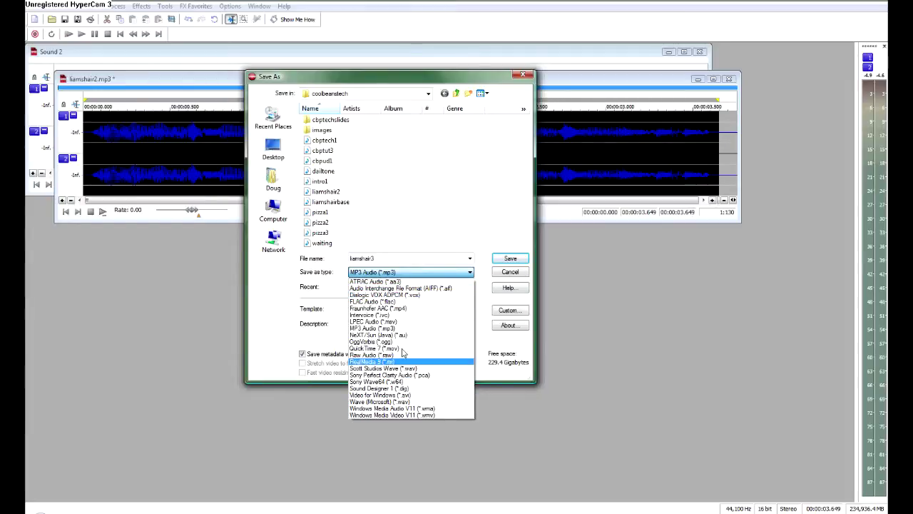
left_click(282, 276)
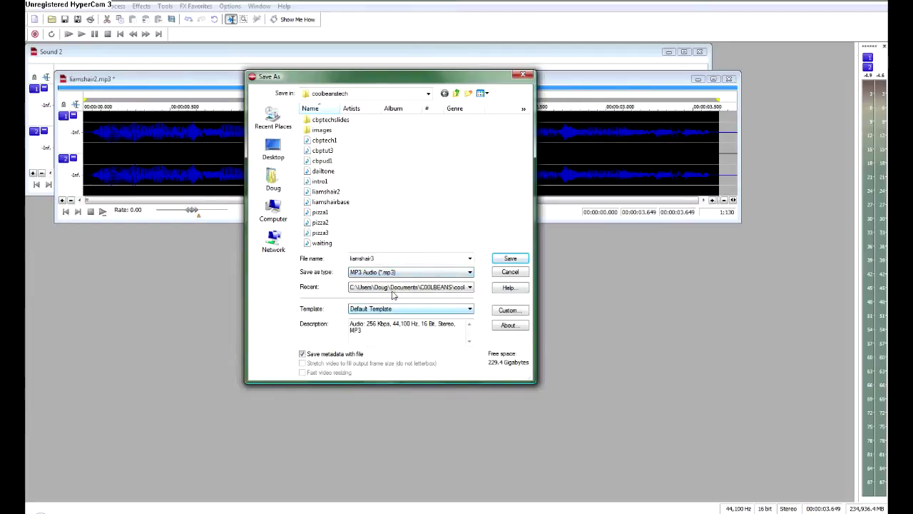
left_click(393, 289)
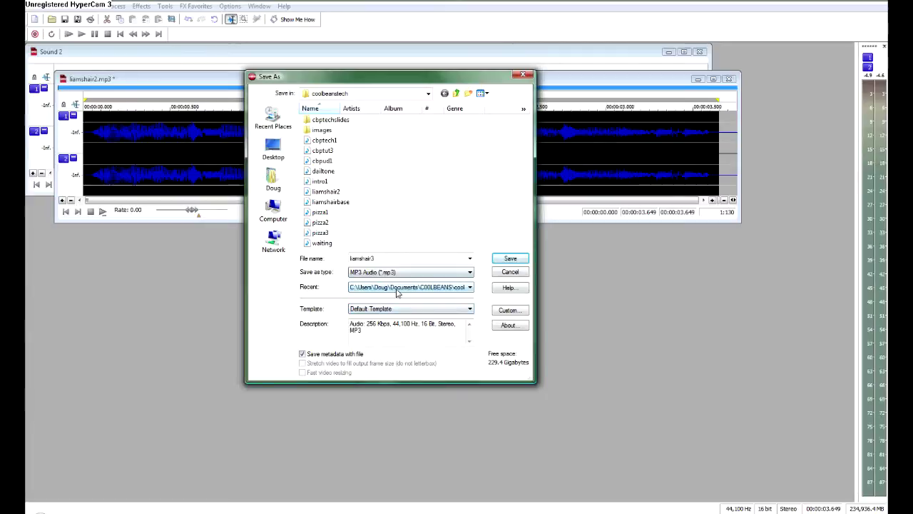
left_click(388, 311)
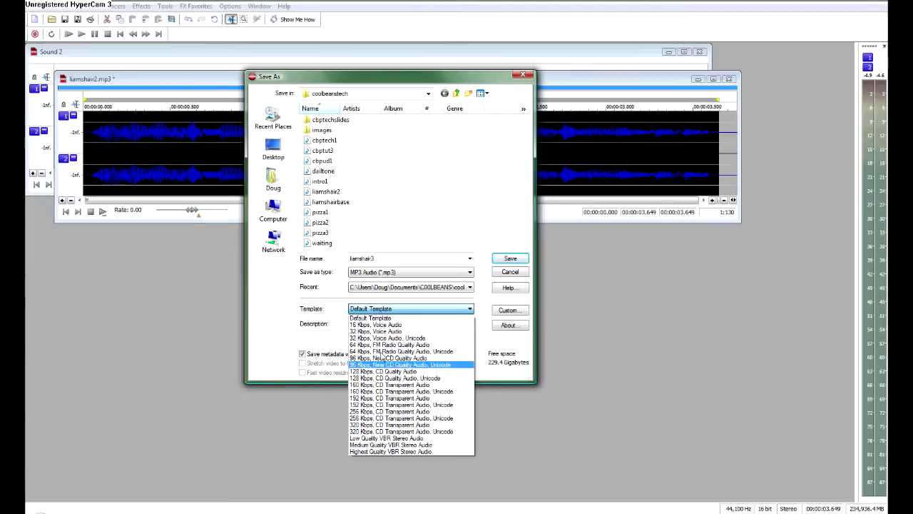
left_click(314, 327)
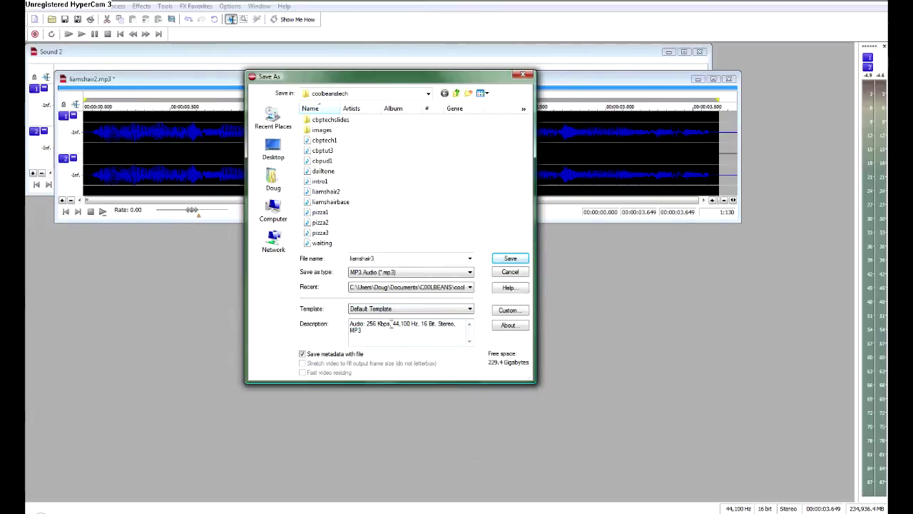
left_click_drag(392, 325, 406, 326)
left_click(406, 326)
left_click(511, 258)
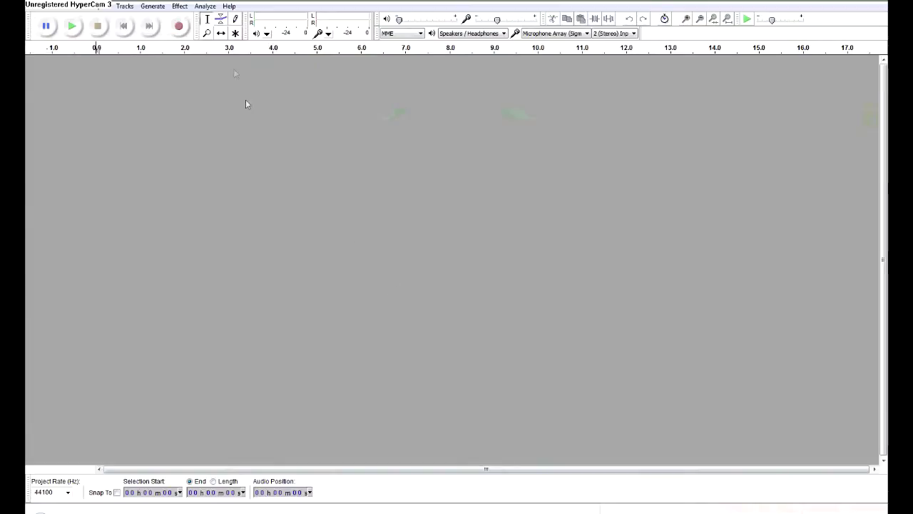
Keep MME as Audacity's audio host.
left_click(409, 38)
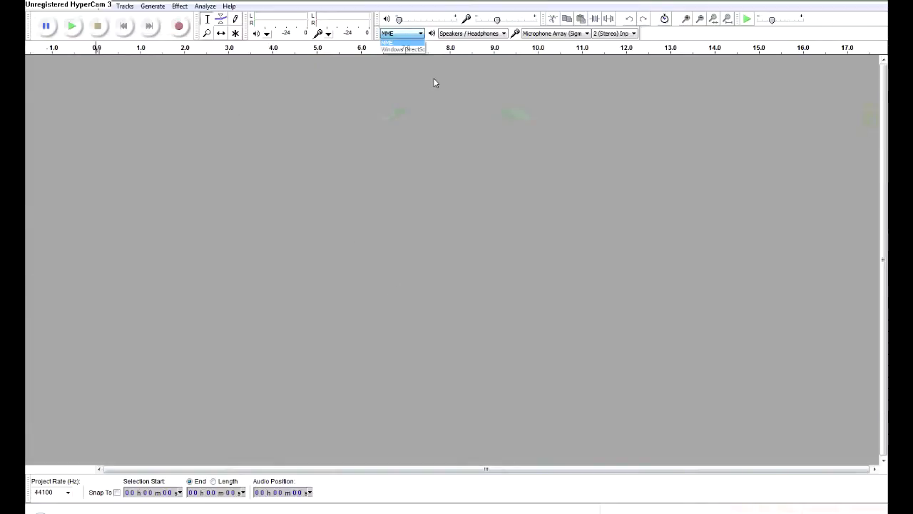
left_click(448, 90)
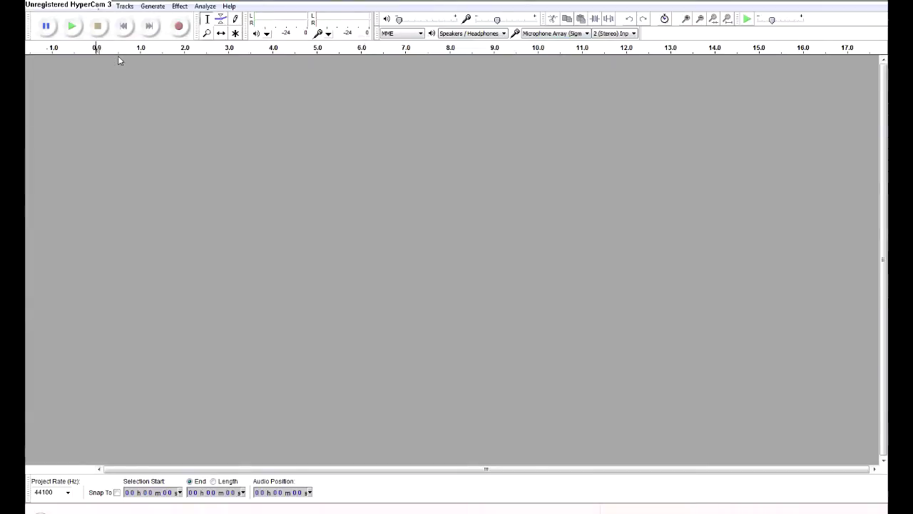
Import the liamshairbase file through the Import Audio dialog as a stereo track.
left_click(38, 7)
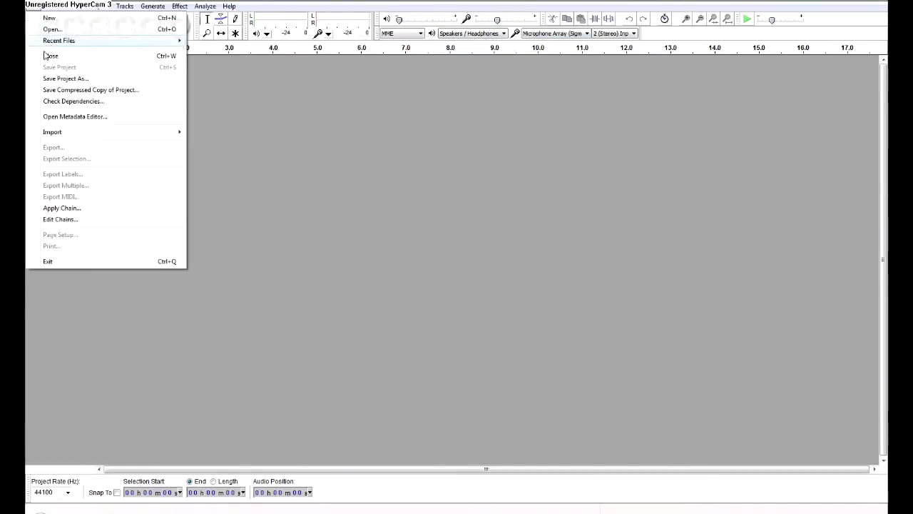
key("Right")
key("Right")
key("Left")
key("Left")
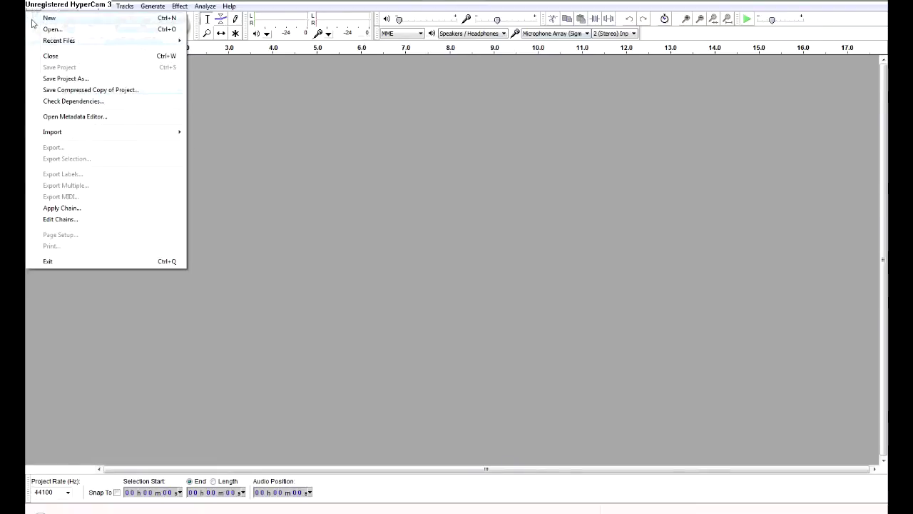
key("Escape")
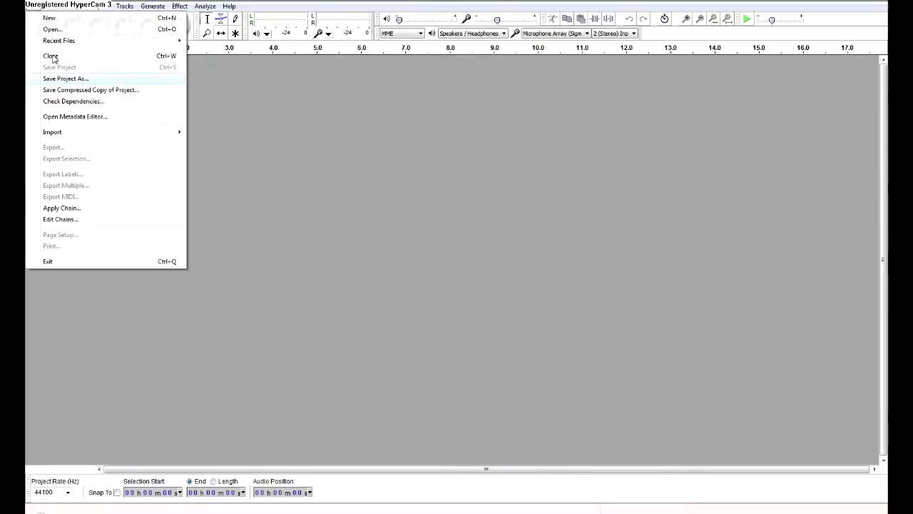
mouse_move(78, 133)
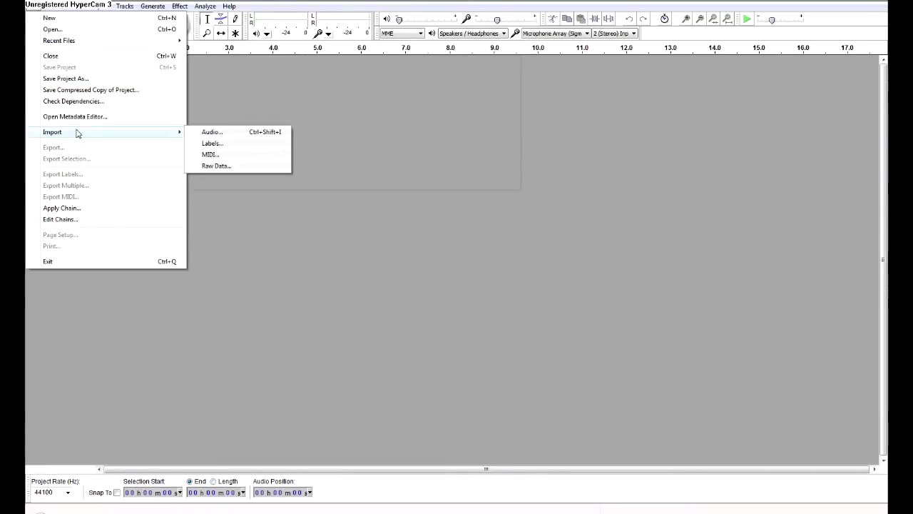
left_click(207, 133)
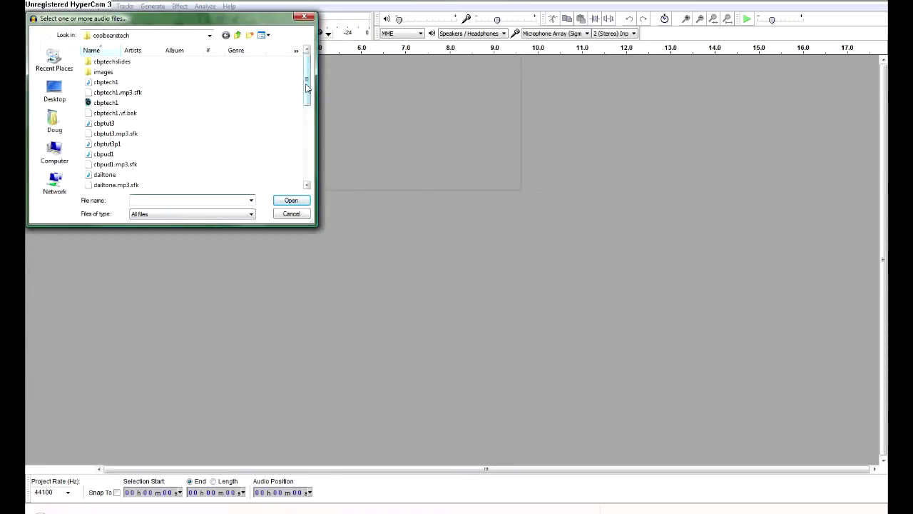
left_click_drag(307, 87, 308, 115)
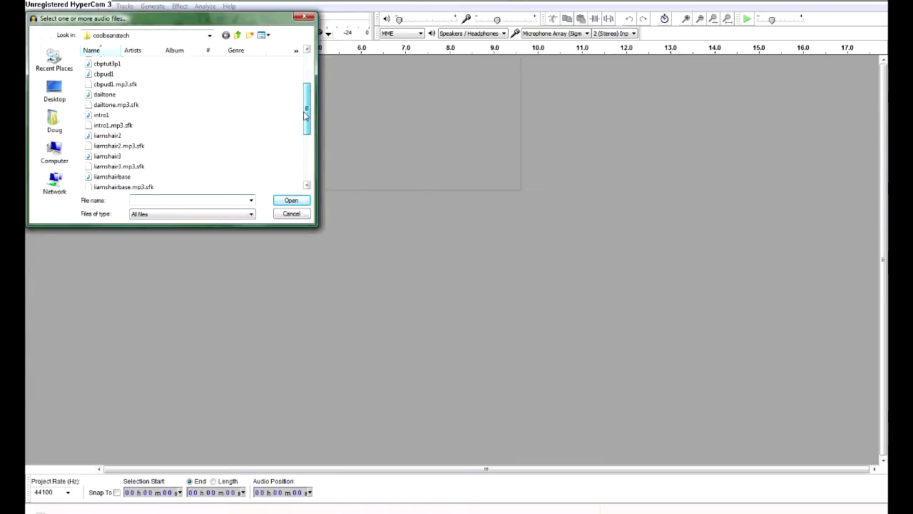
double_click(128, 179)
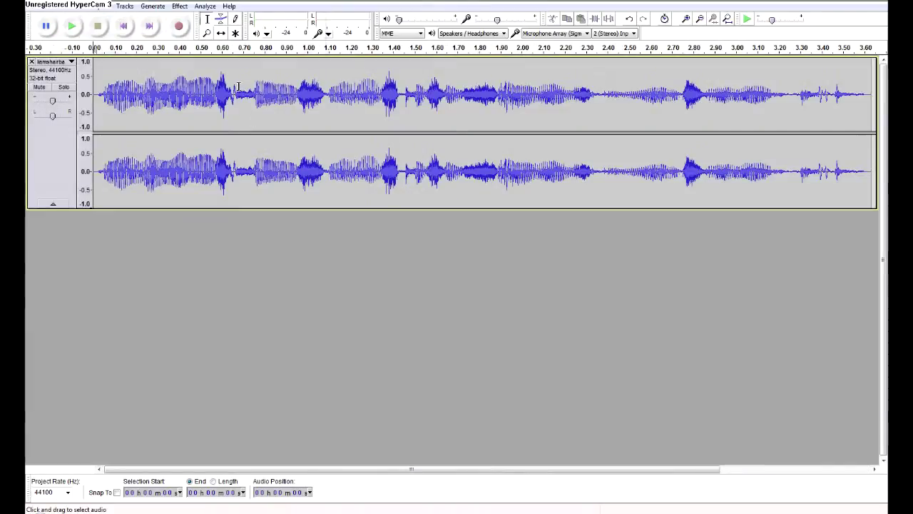
Locate the 1.10 s edit point and play the clip from the start.
left_click(332, 163)
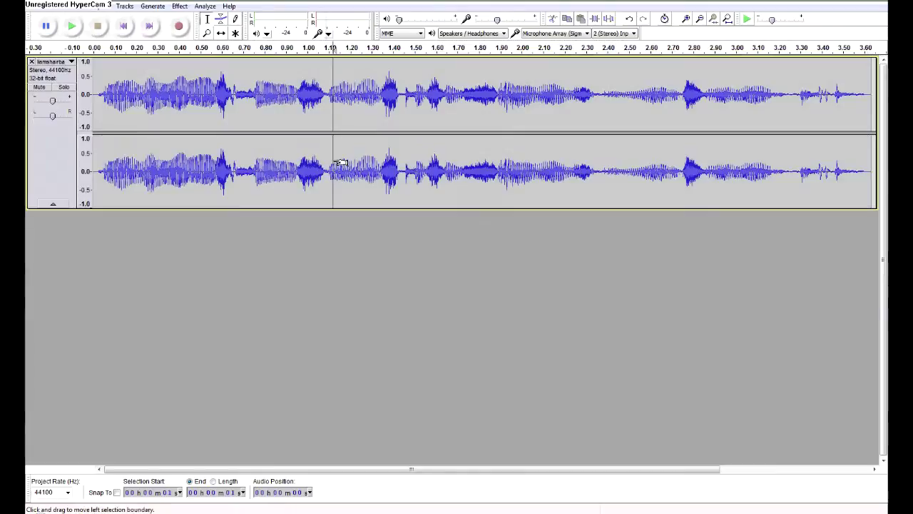
left_click(417, 145)
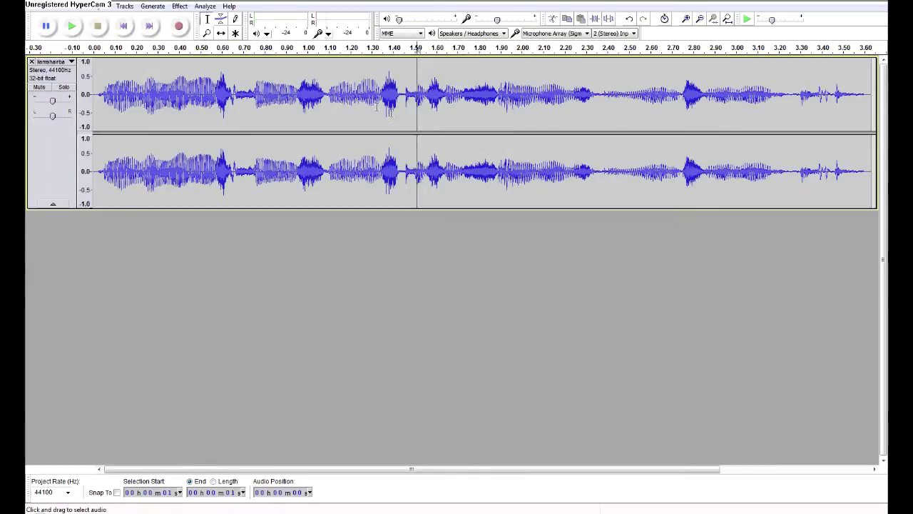
left_click(329, 99)
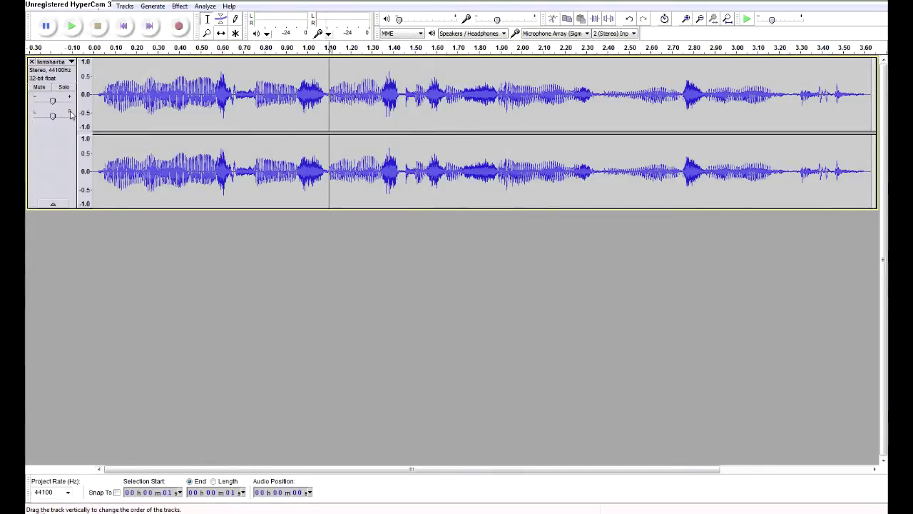
key("Home")
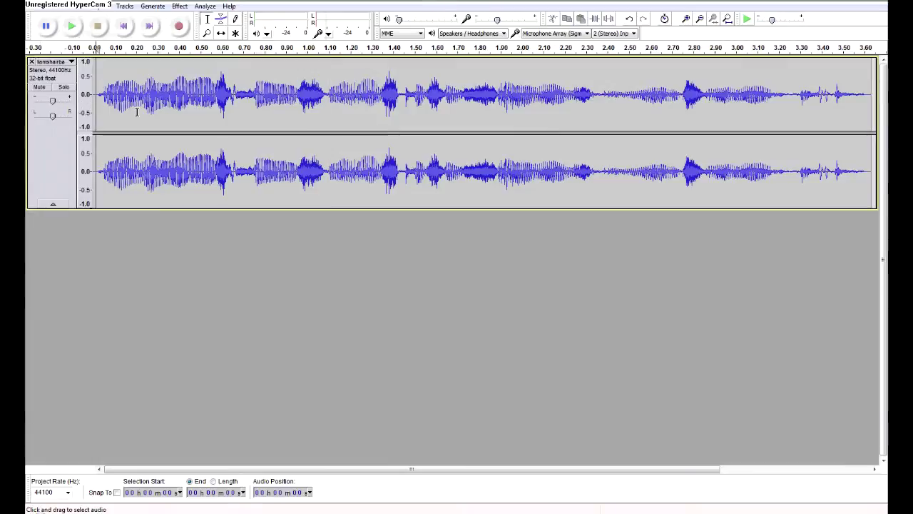
key("space")
Select about 1.10–1.45 s and replace it with generated silence.
left_click_drag(328, 93, 404, 178)
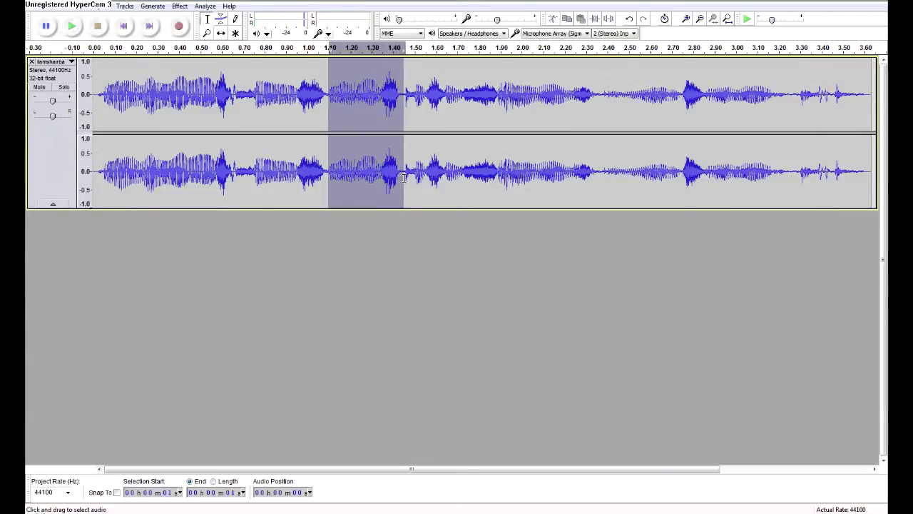
left_click(97, 9)
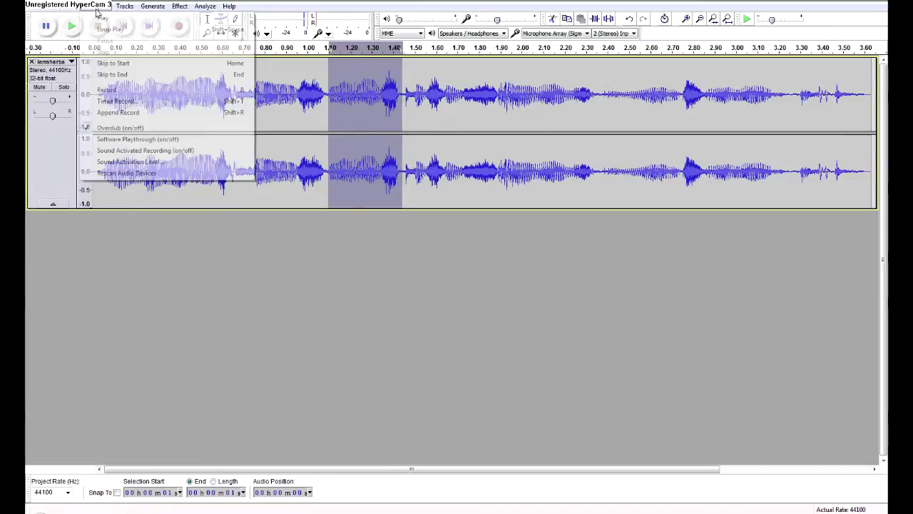
mouse_move(146, 8)
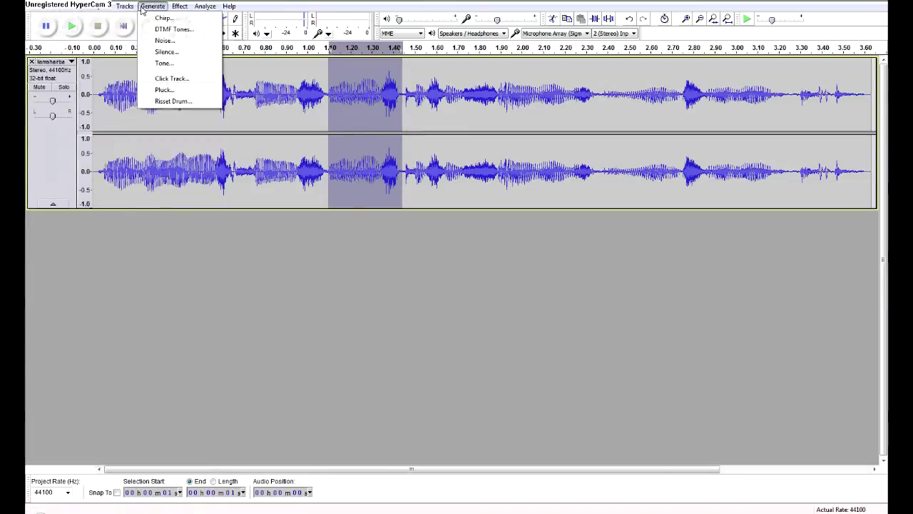
left_click(161, 53)
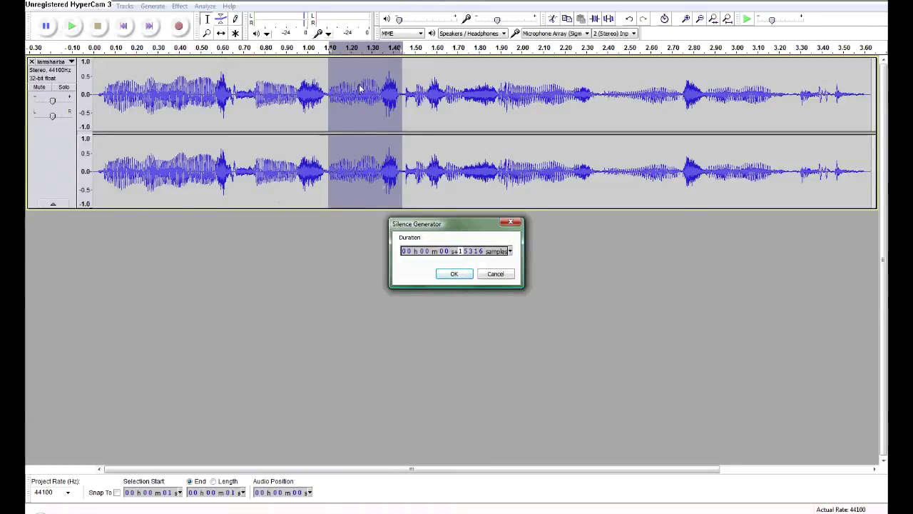
left_click(454, 275)
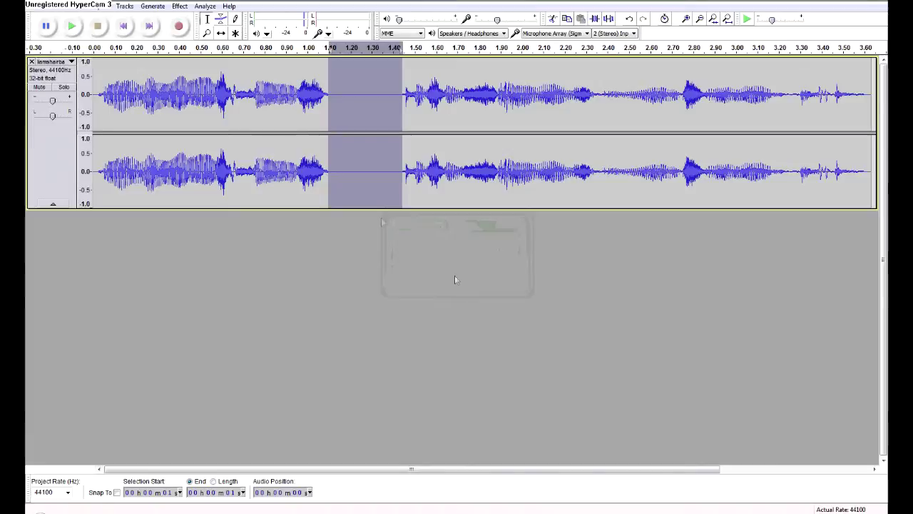
left_click(356, 100)
Deselect and place the edit point inside the silenced gap near 1.10 s.
double_click(333, 136)
left_click(331, 131)
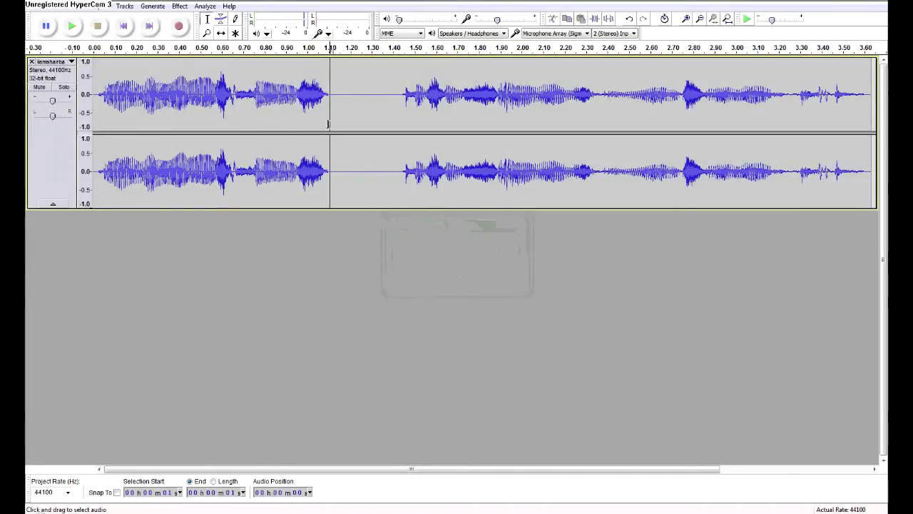
left_click(327, 128)
left_click(329, 129)
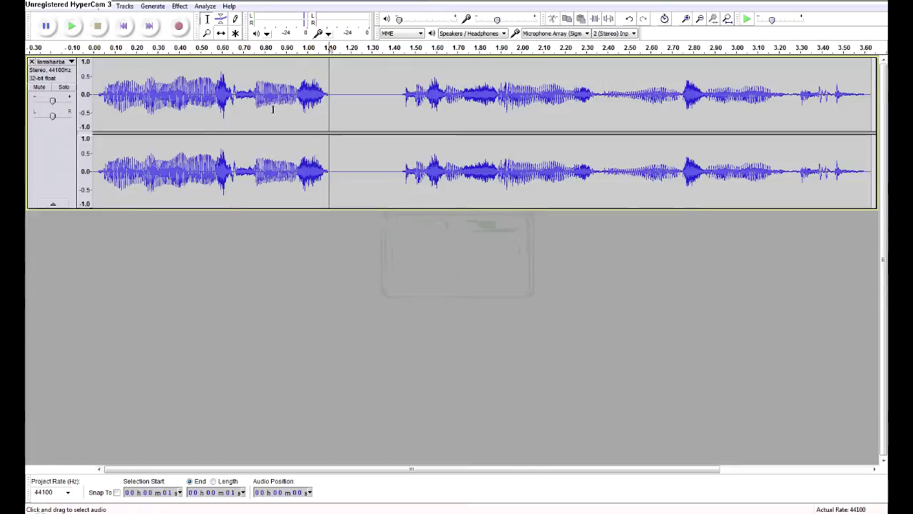
Select all, apply Equalization with the Walkie-talkie curve, and play the result.
key("ctrl+a")
left_click(414, 136)
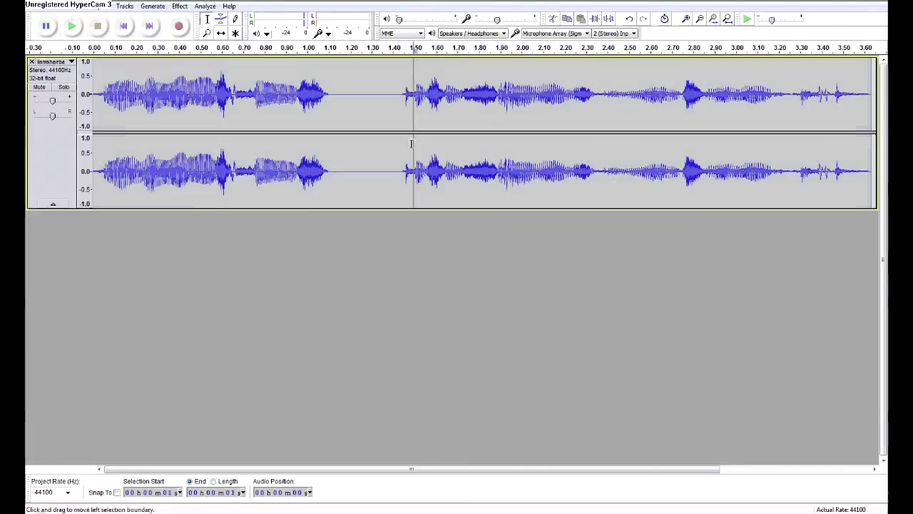
key("ctrl+a")
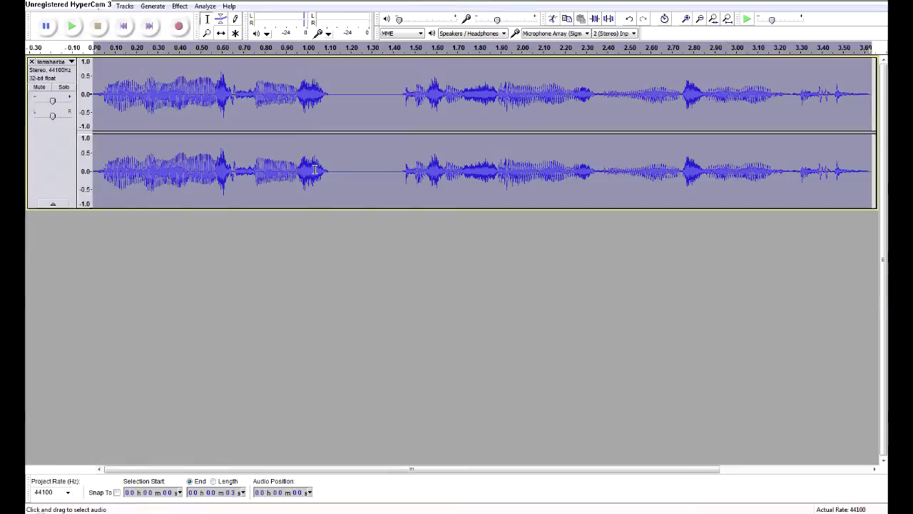
left_click(158, 7)
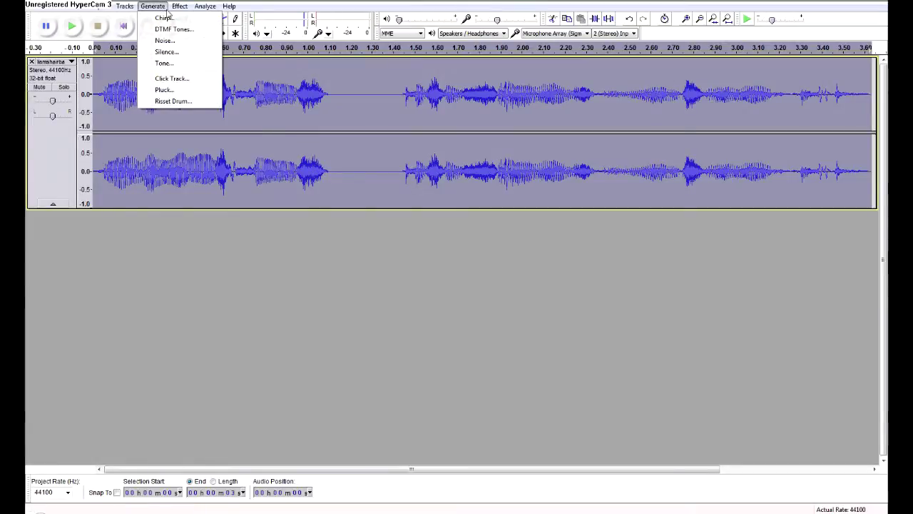
mouse_move(171, 6)
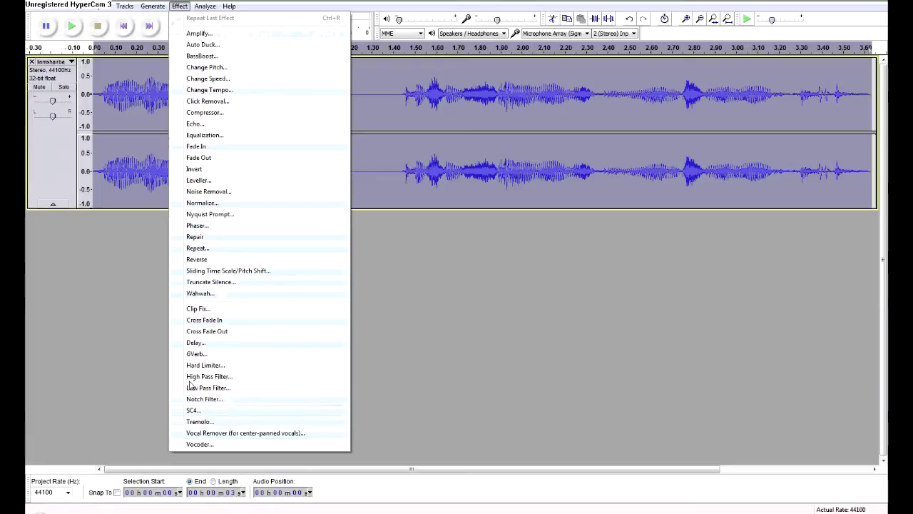
left_click(213, 135)
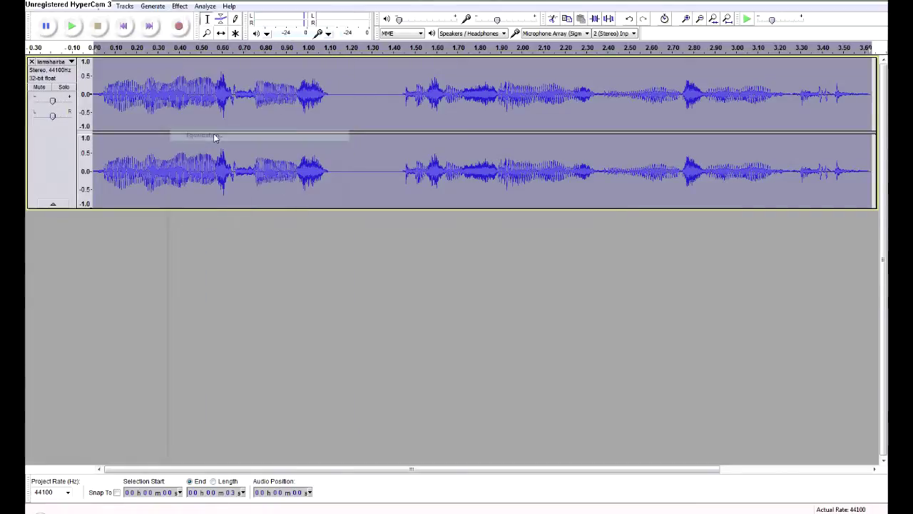
left_click(404, 357)
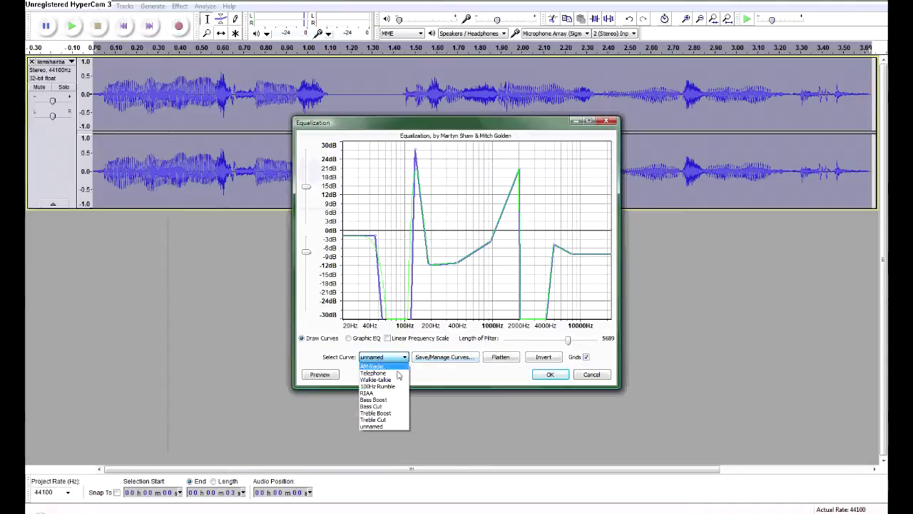
left_click(378, 427)
left_click(551, 376)
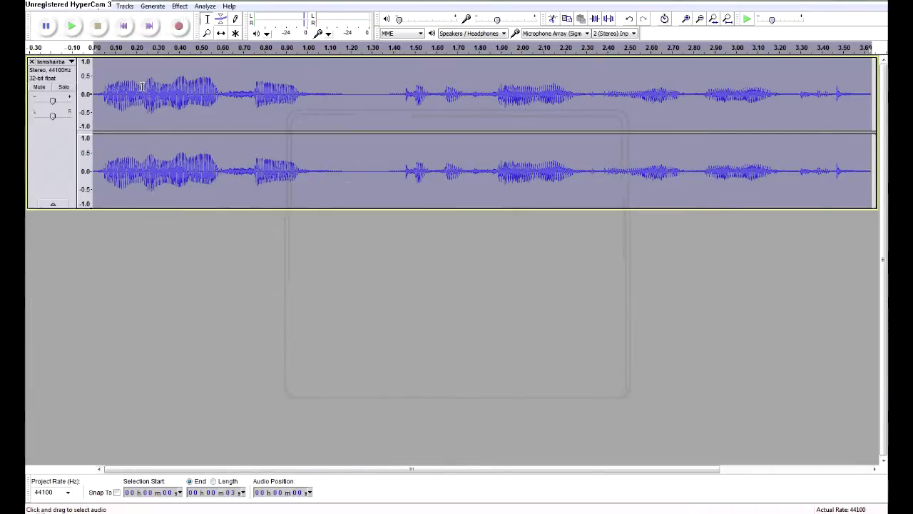
key("space")
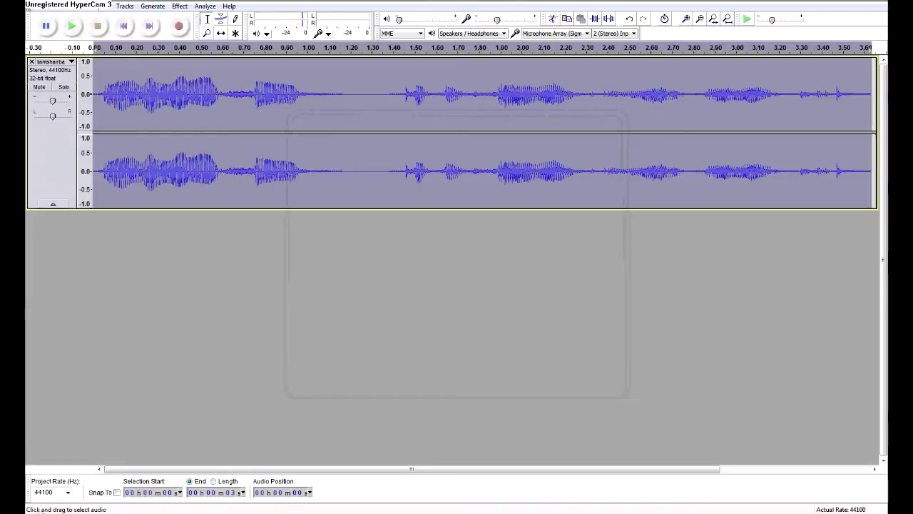
Export the clip to Final Sound as liamshair2 in WAV (Microsoft) signed 16-bit PCM.
left_click(36, 6)
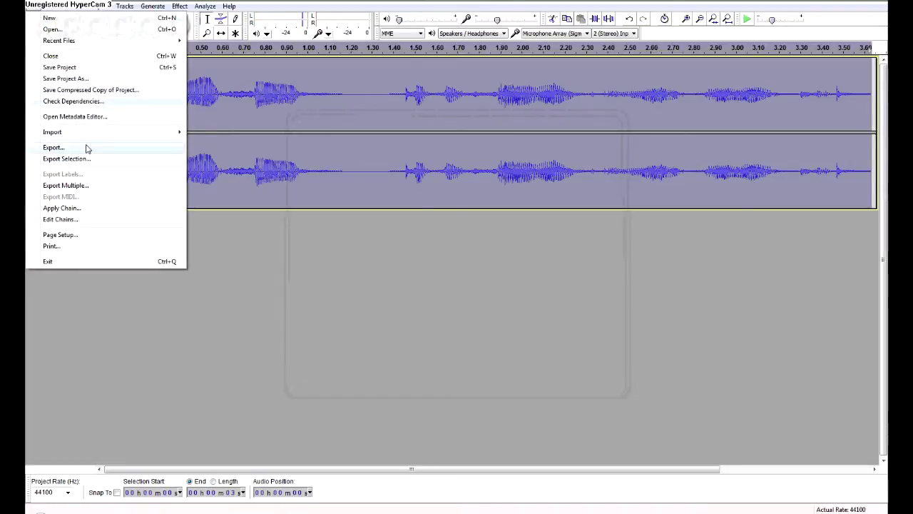
left_click(83, 151)
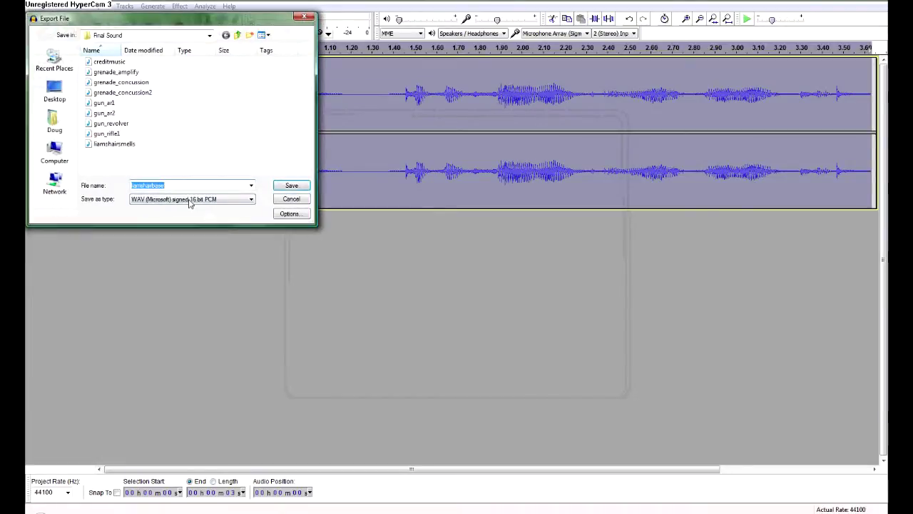
left_click(216, 201)
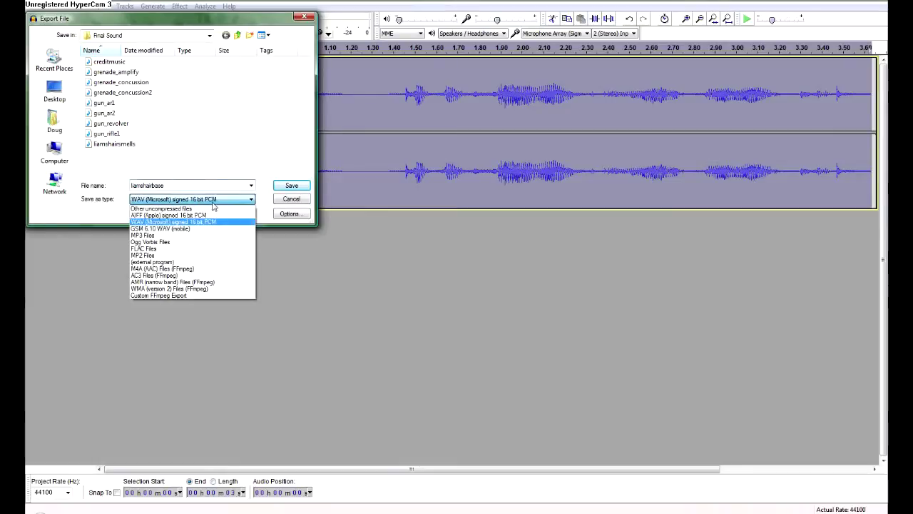
left_click(74, 218)
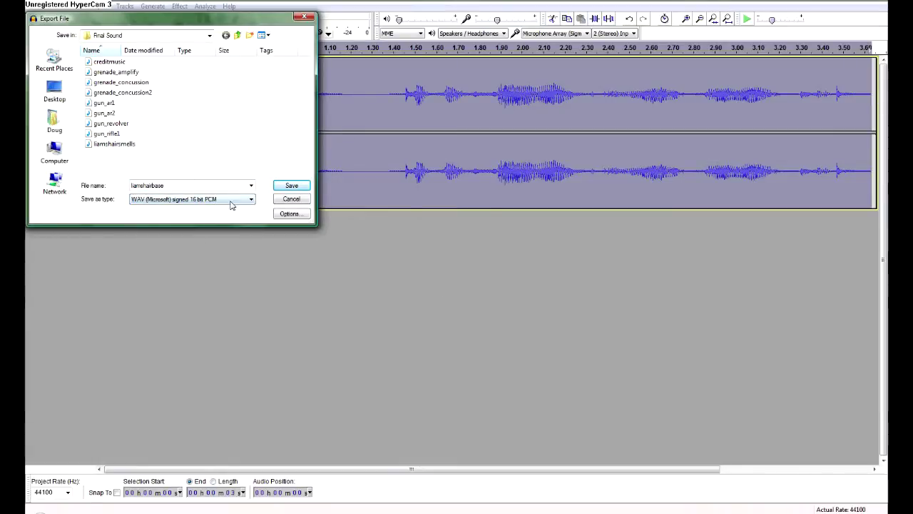
left_click(173, 201)
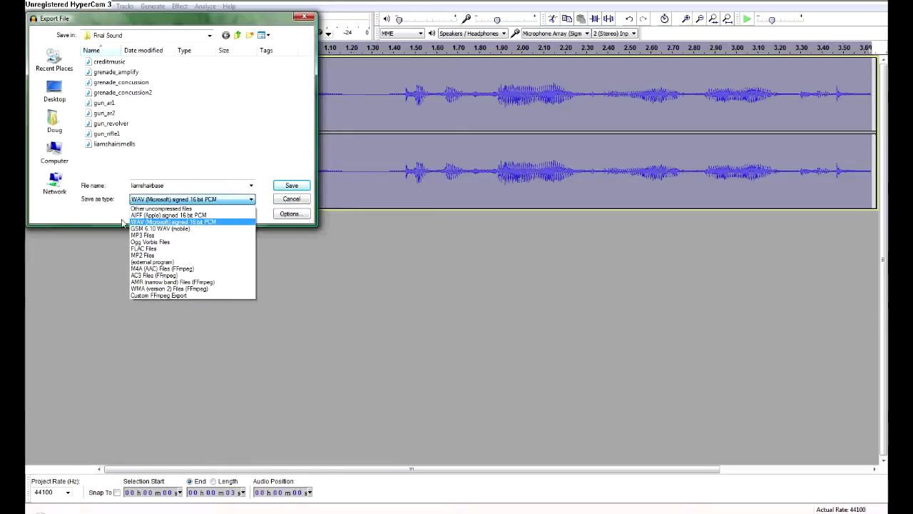
left_click(82, 218)
left_click(182, 185)
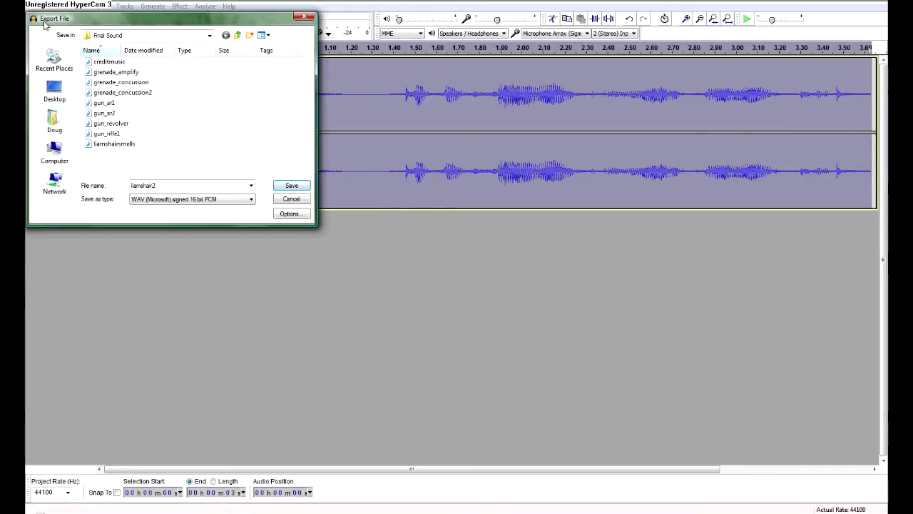
left_click(292, 186)
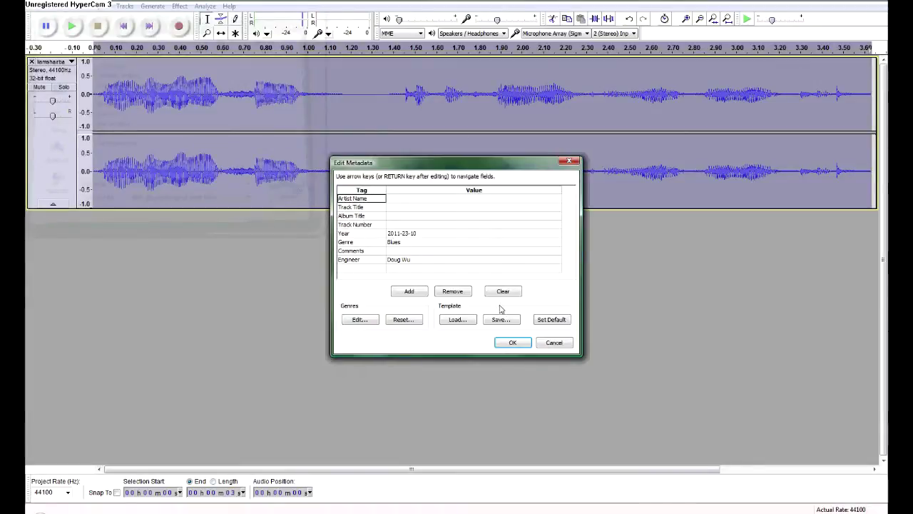
Confirm the export metadata with Genre Blues to finish saving liamshair2 as WAV.
left_click(403, 243)
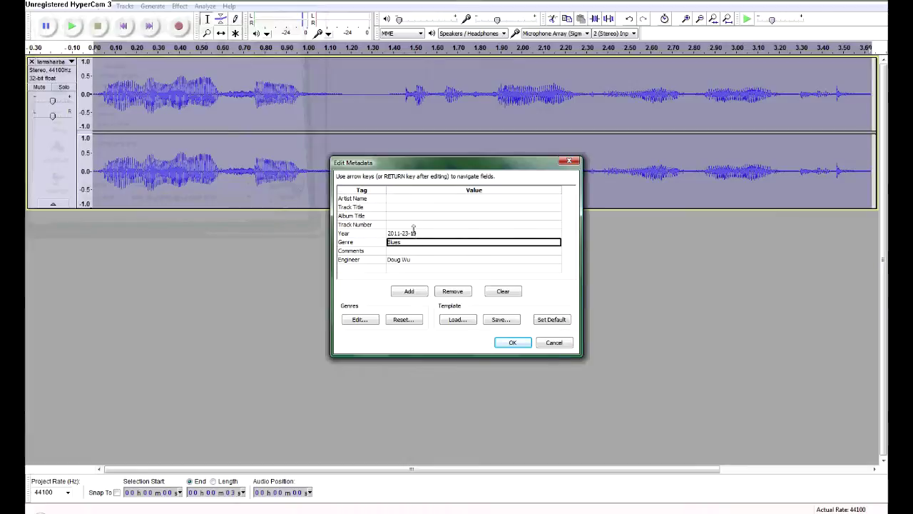
left_click(511, 345)
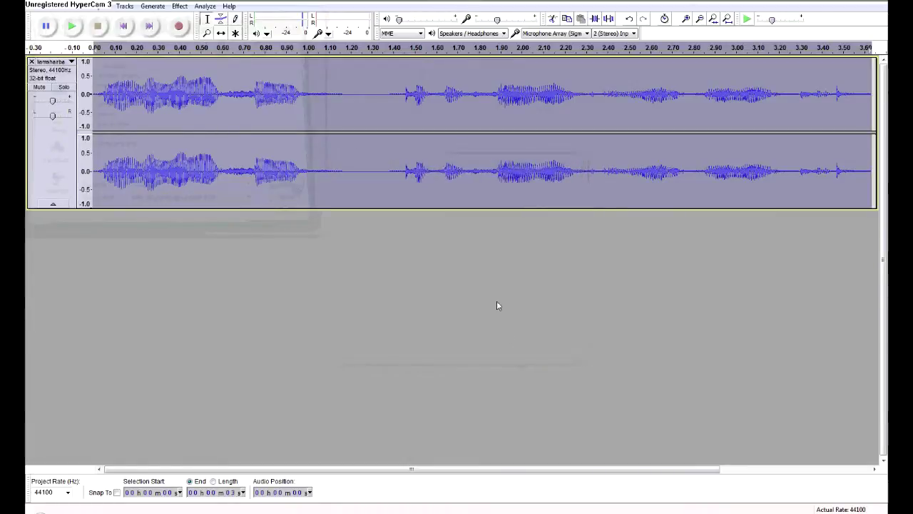